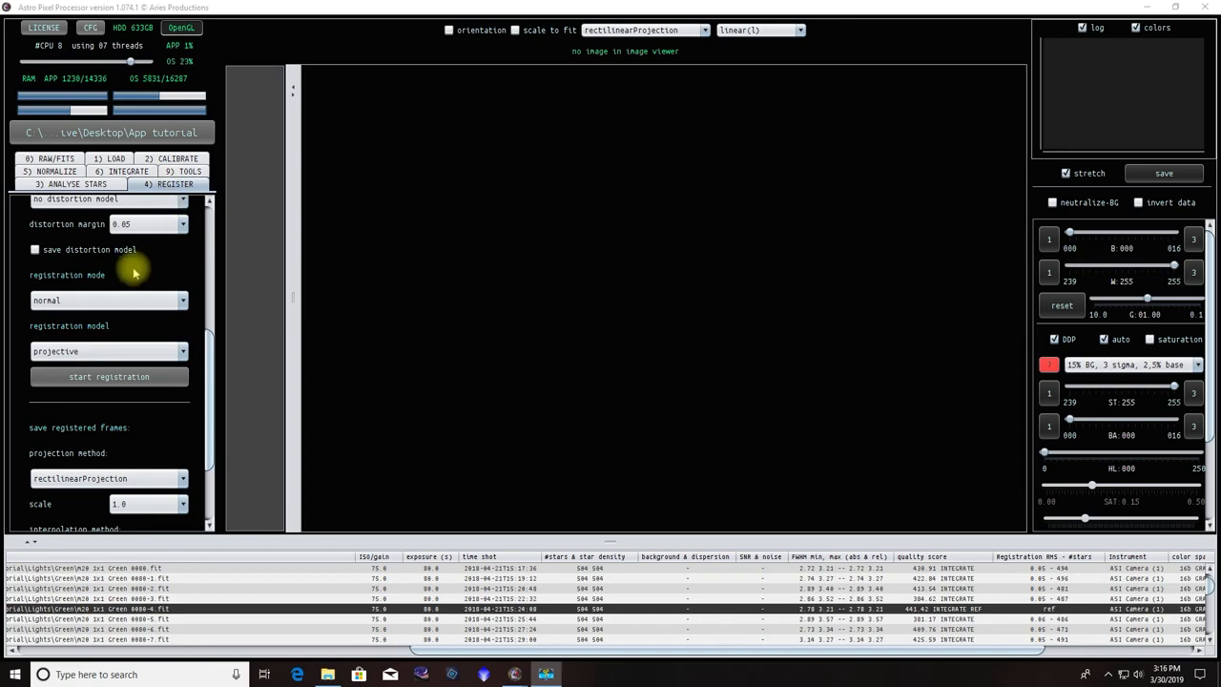
Examine the available registration modes in the registration settings, keeping normal
{"action": "left_click", "coordinate": [57, 304]}
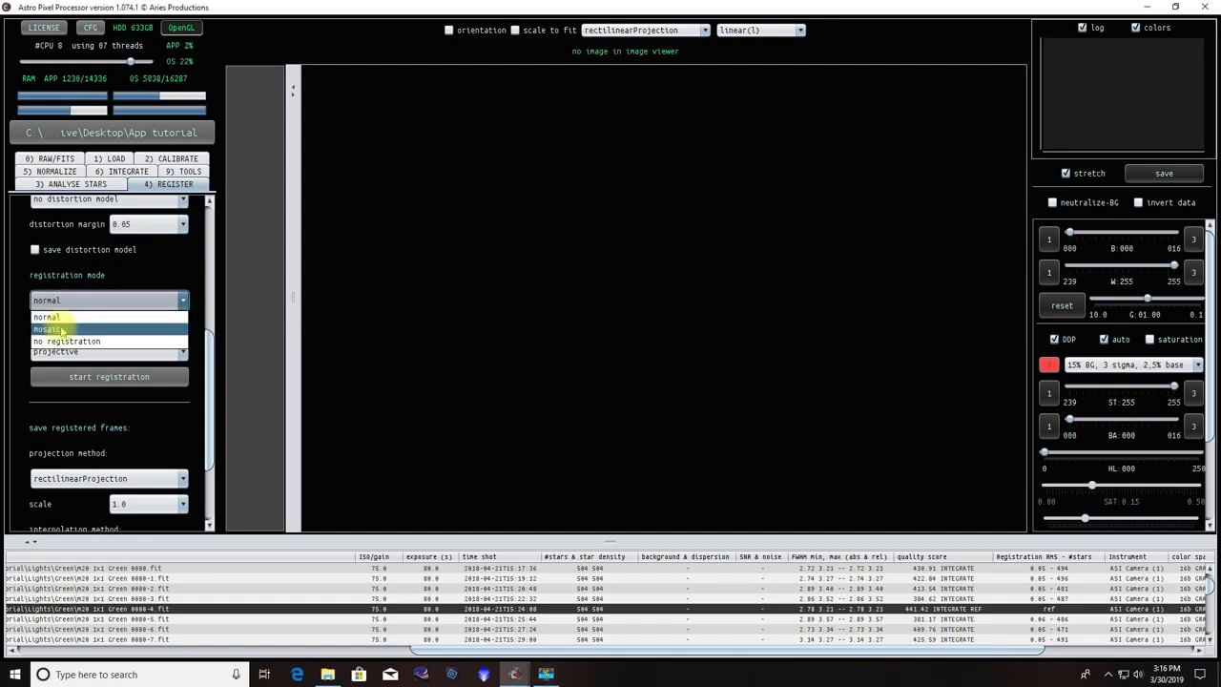
{"action": "left_click", "coordinate": [86, 301]}
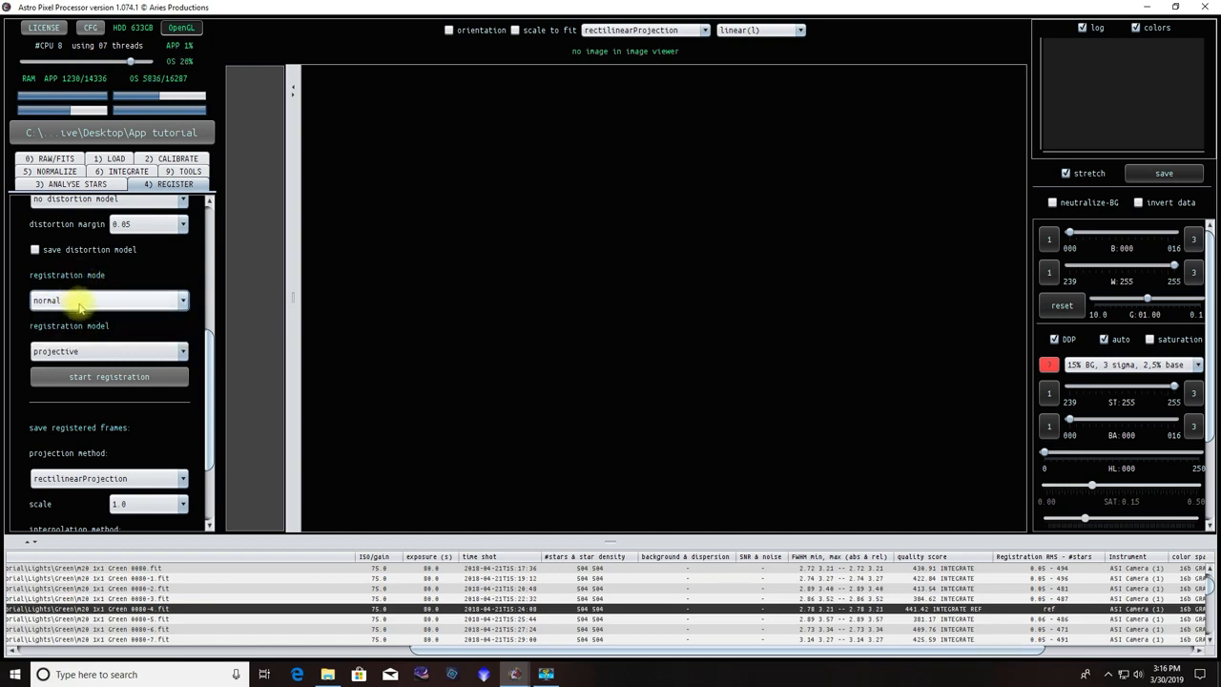
{"action": "mouse_move", "coordinate": [106, 305]}
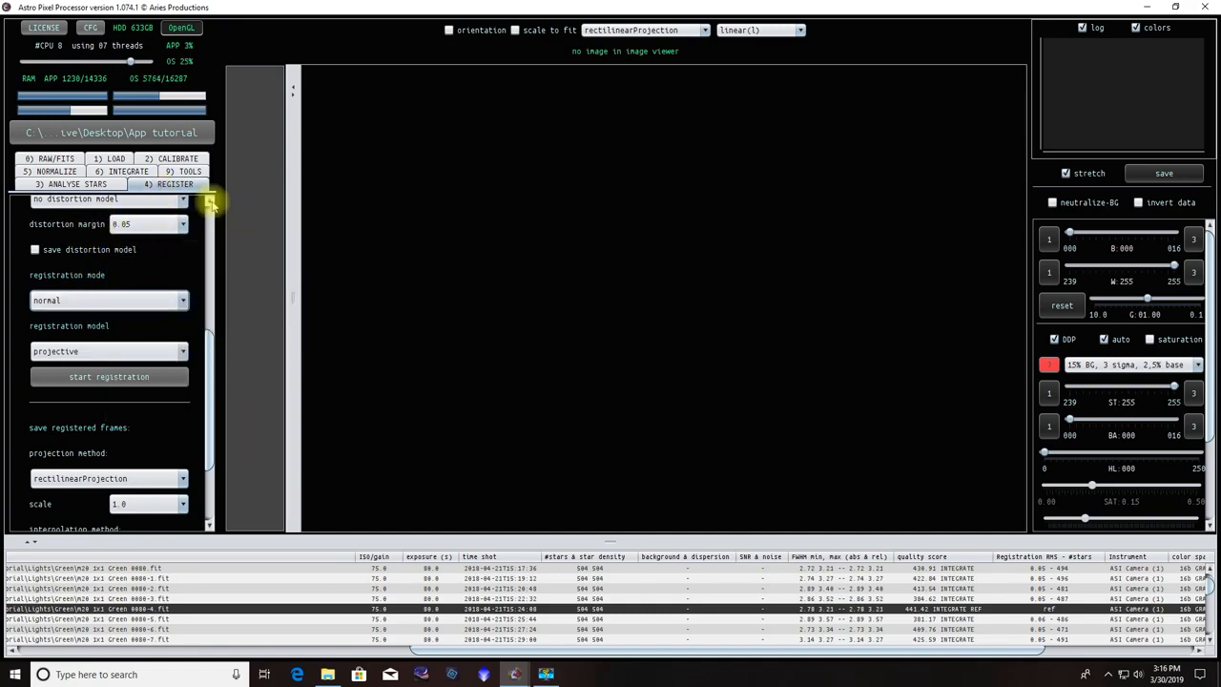
Open the normalization settings and check the mode choices, keeping the regular mode
{"action": "left_click", "coordinate": [25, 171]}
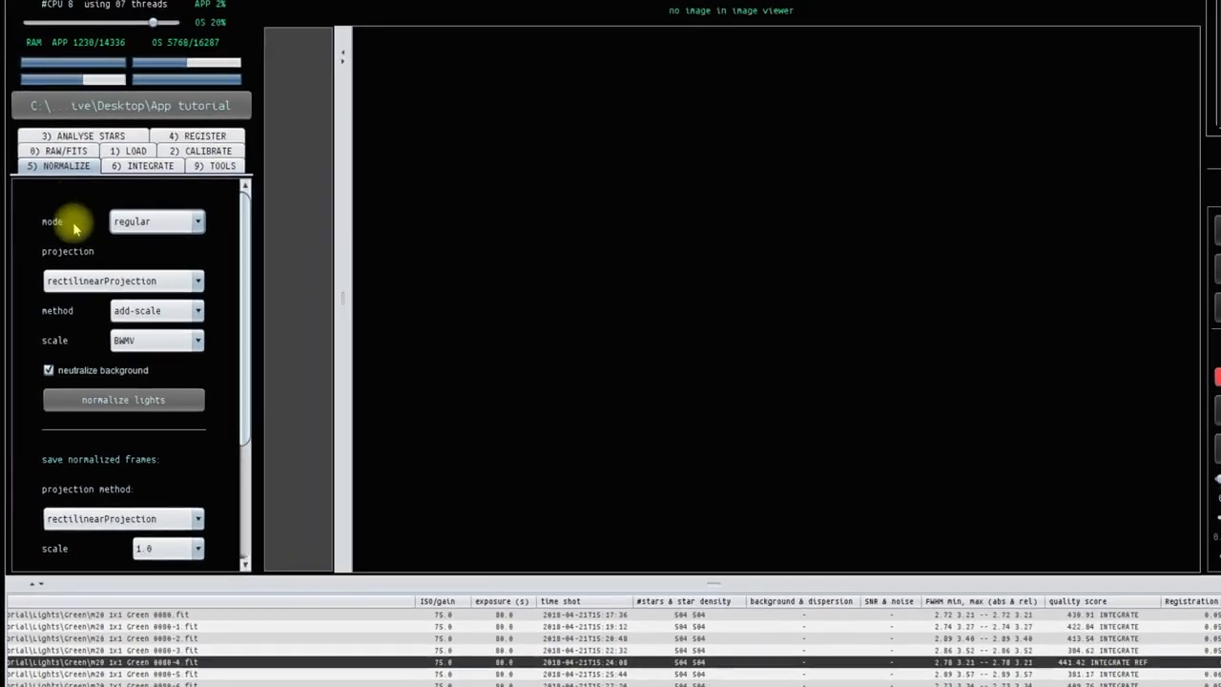
{"action": "mouse_move", "coordinate": [138, 226]}
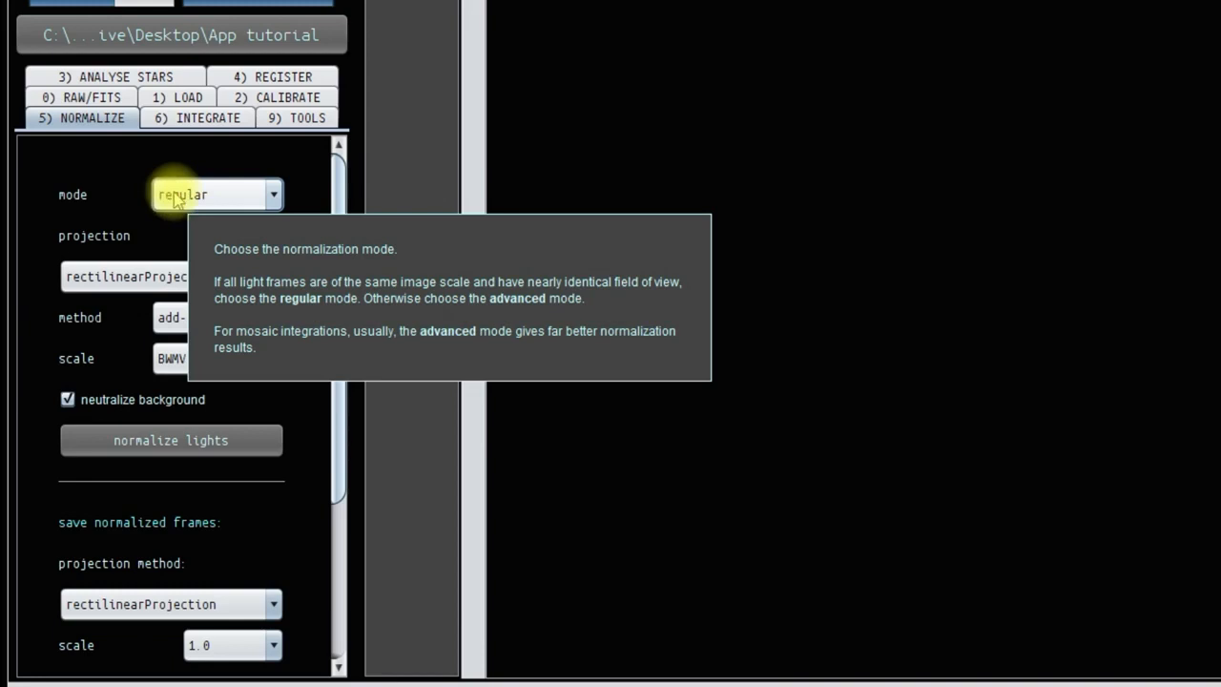
{"action": "left_click", "coordinate": [186, 196]}
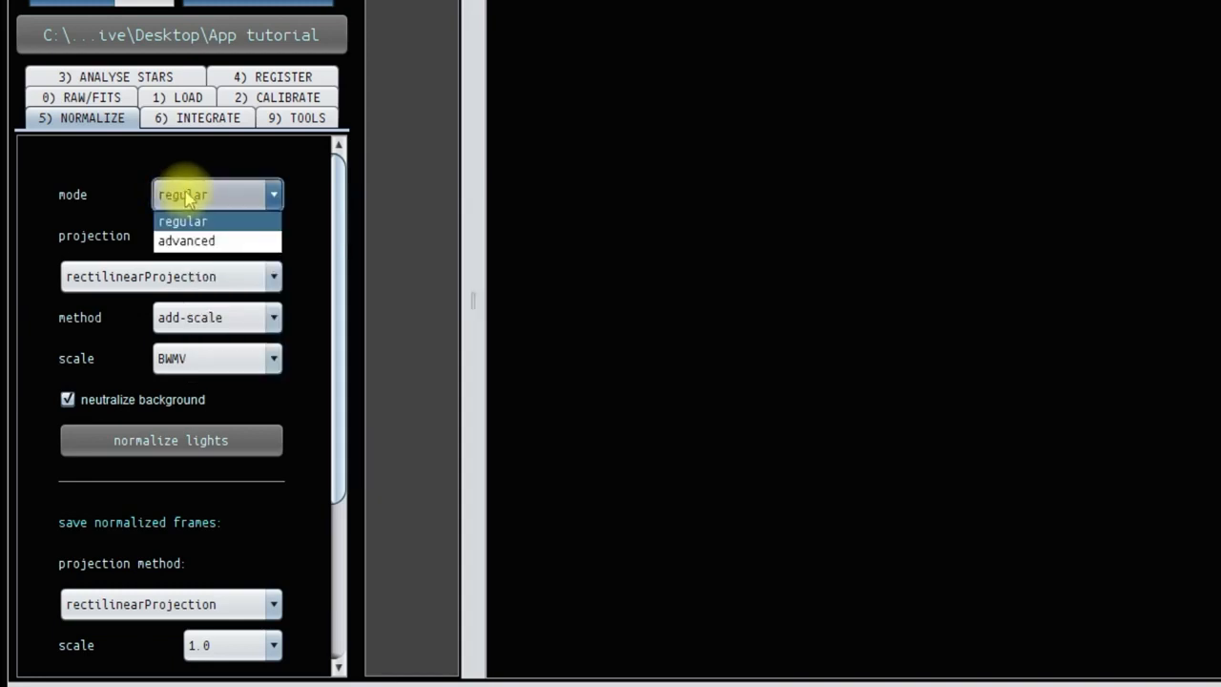
{"action": "left_click", "coordinate": [114, 167]}
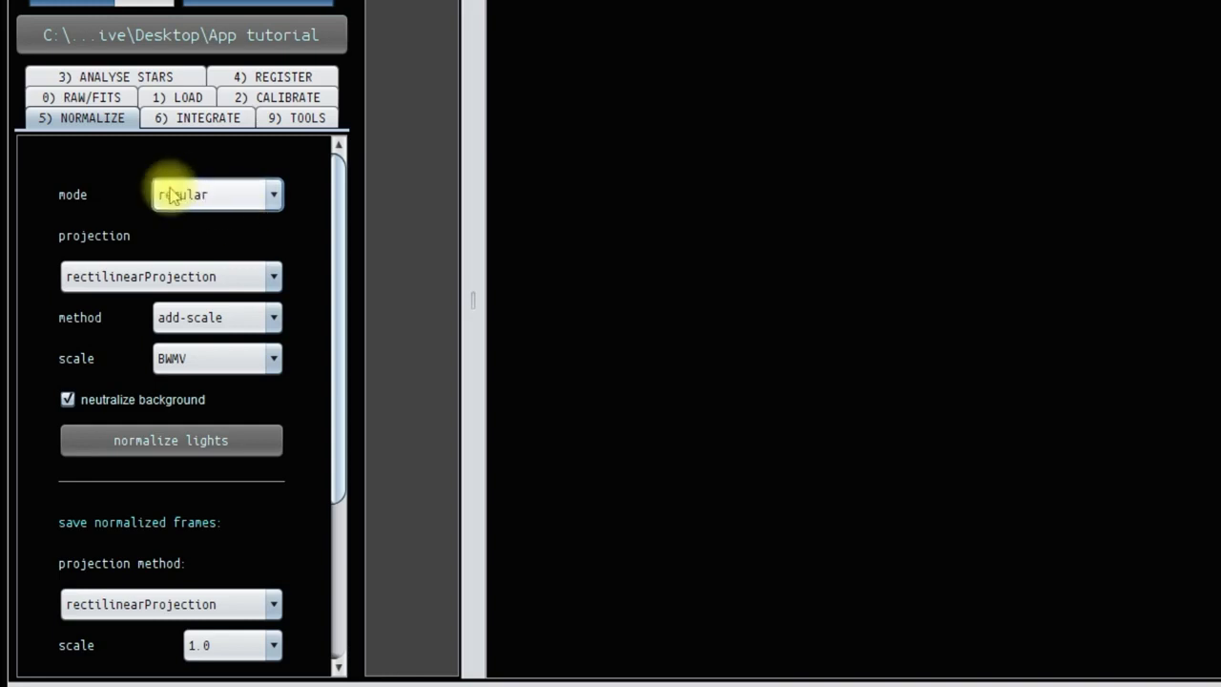
{"action": "mouse_move", "coordinate": [173, 196]}
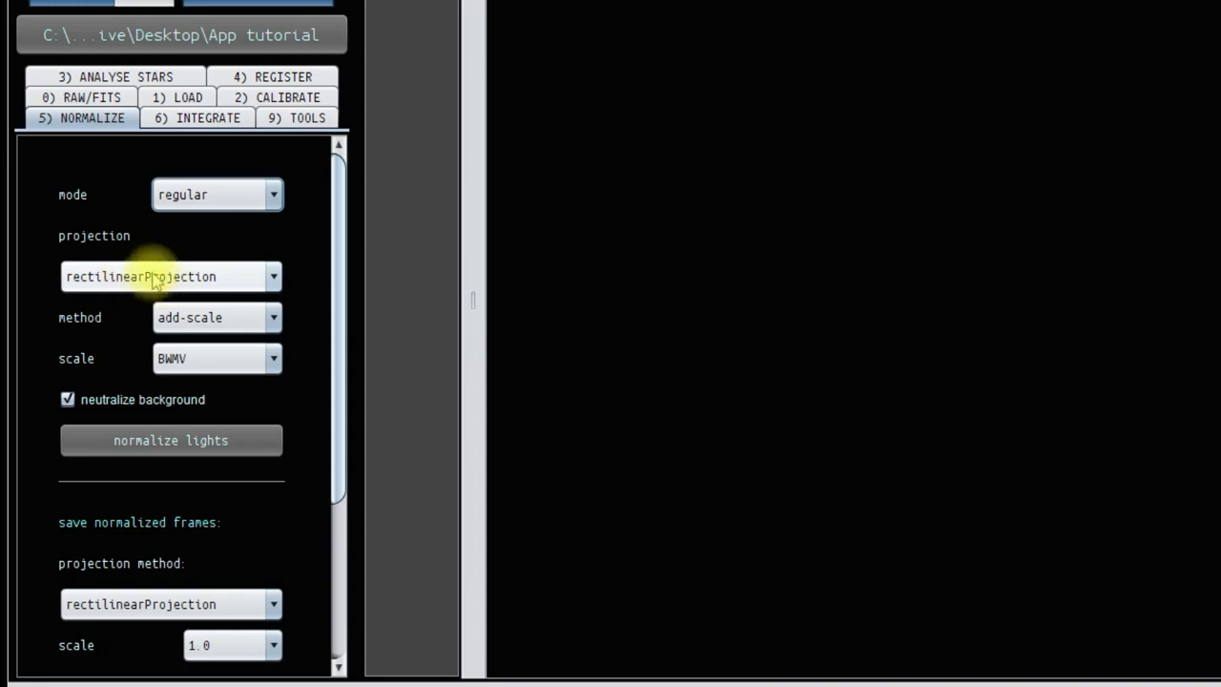
Examine the projection, method, scale and background options for normalization and the settings for saving normalized frames
{"action": "scroll", "coordinate": [105, 318], "scroll_direction": "down", "scroll_amount": 1}
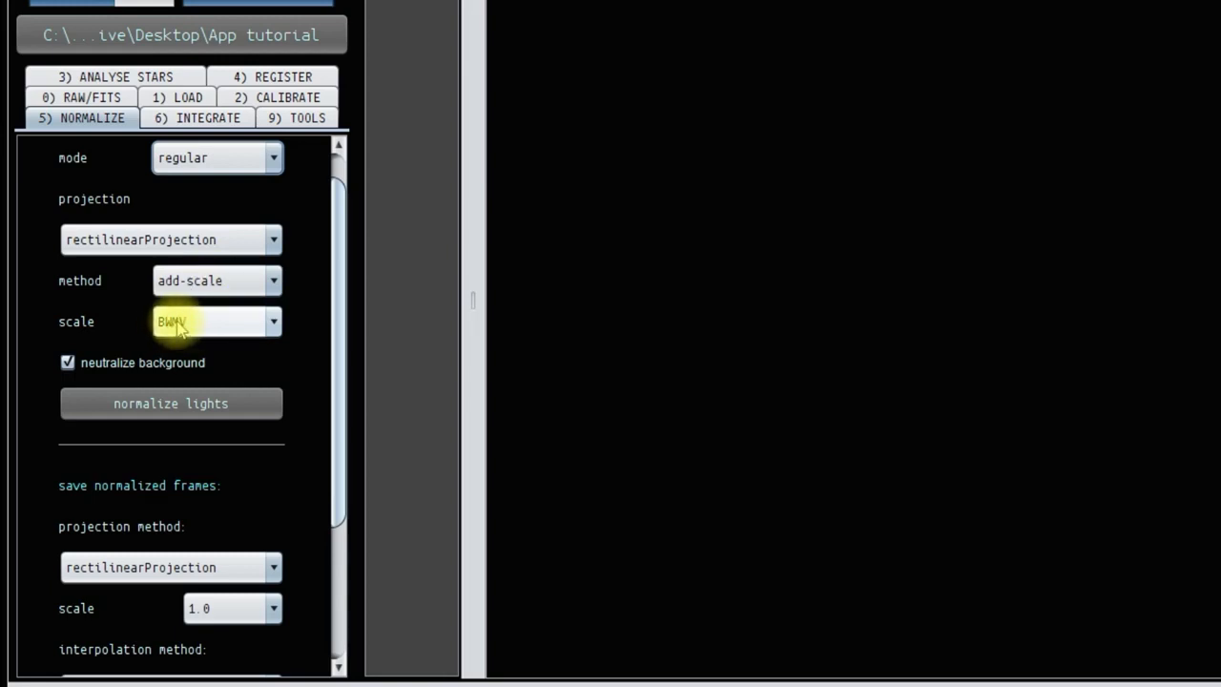
{"action": "scroll", "coordinate": [123, 292], "scroll_direction": "down", "scroll_amount": 2}
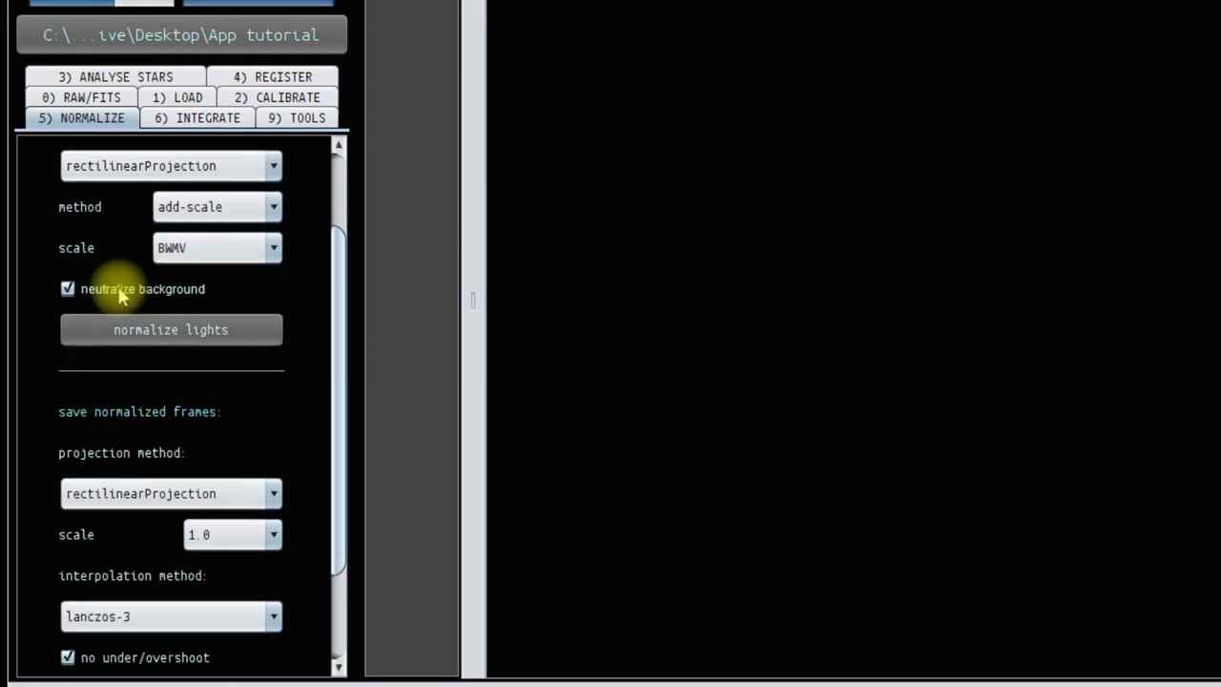
{"action": "left_click", "coordinate": [67, 289]}
{"action": "scroll", "coordinate": [143, 286], "scroll_direction": "down", "scroll_amount": 3}
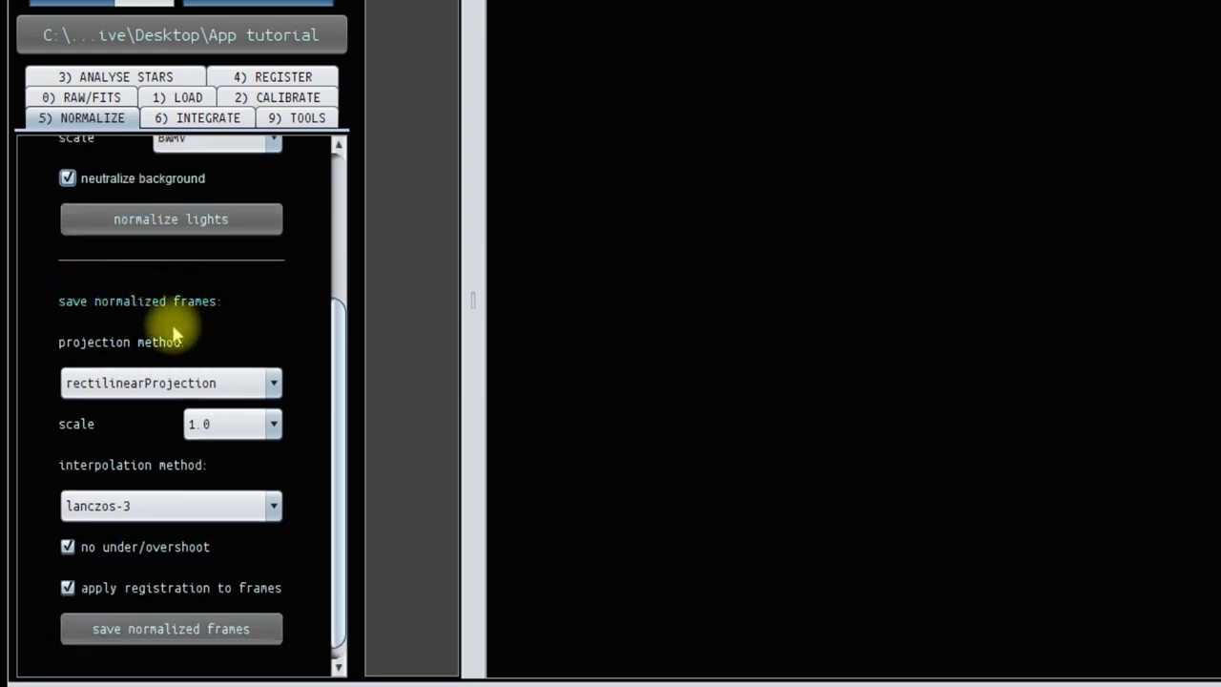
{"action": "scroll", "coordinate": [181, 325], "scroll_direction": "down", "scroll_amount": 1}
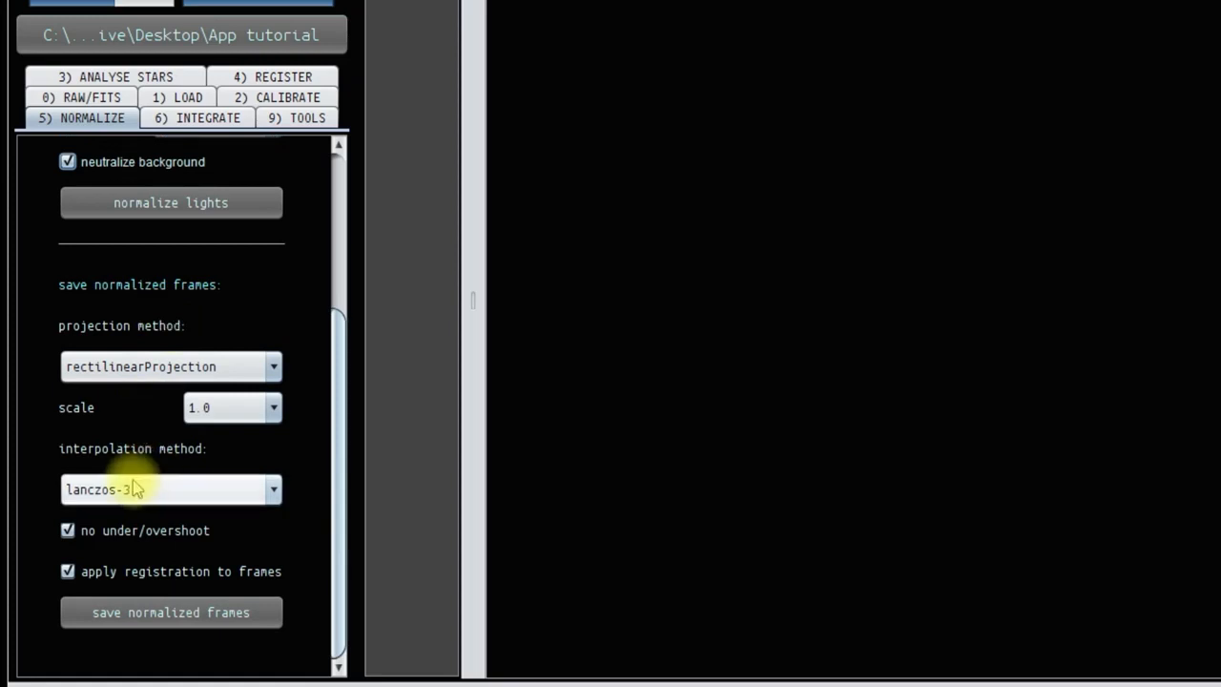
{"action": "scroll", "coordinate": [134, 488], "scroll_direction": "up", "scroll_amount": 1}
{"action": "scroll", "coordinate": [137, 487], "scroll_direction": "up", "scroll_amount": 1}
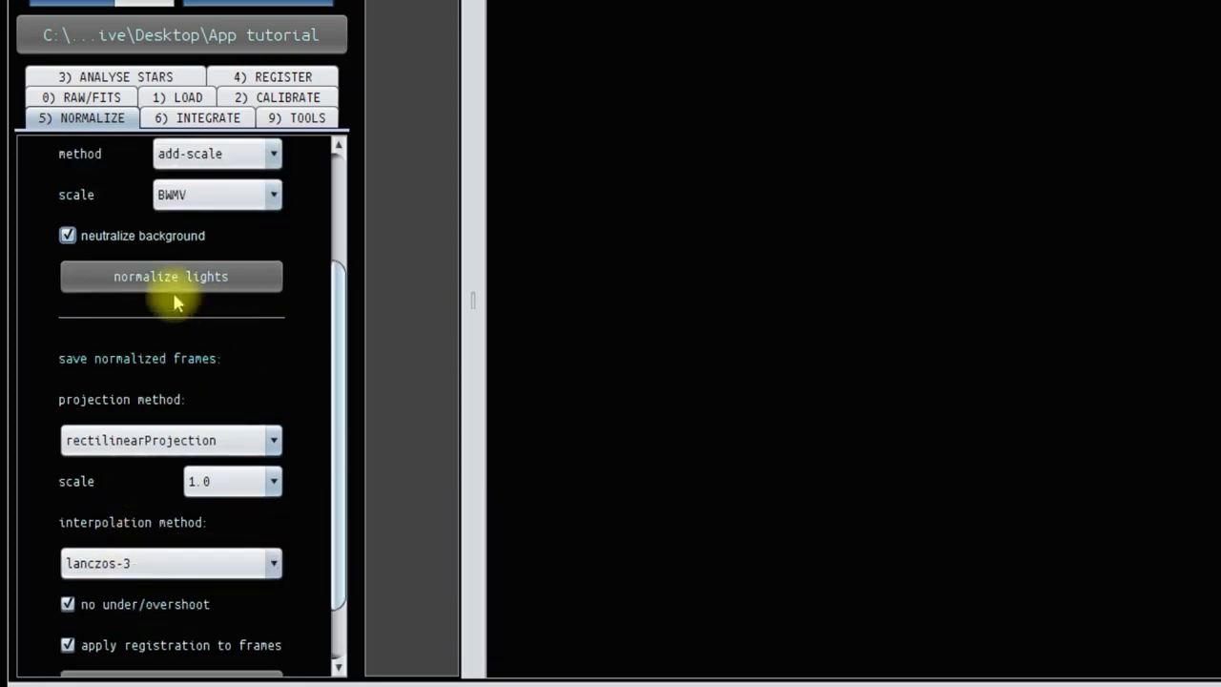
{"action": "scroll", "coordinate": [153, 324], "scroll_direction": "up", "scroll_amount": 2}
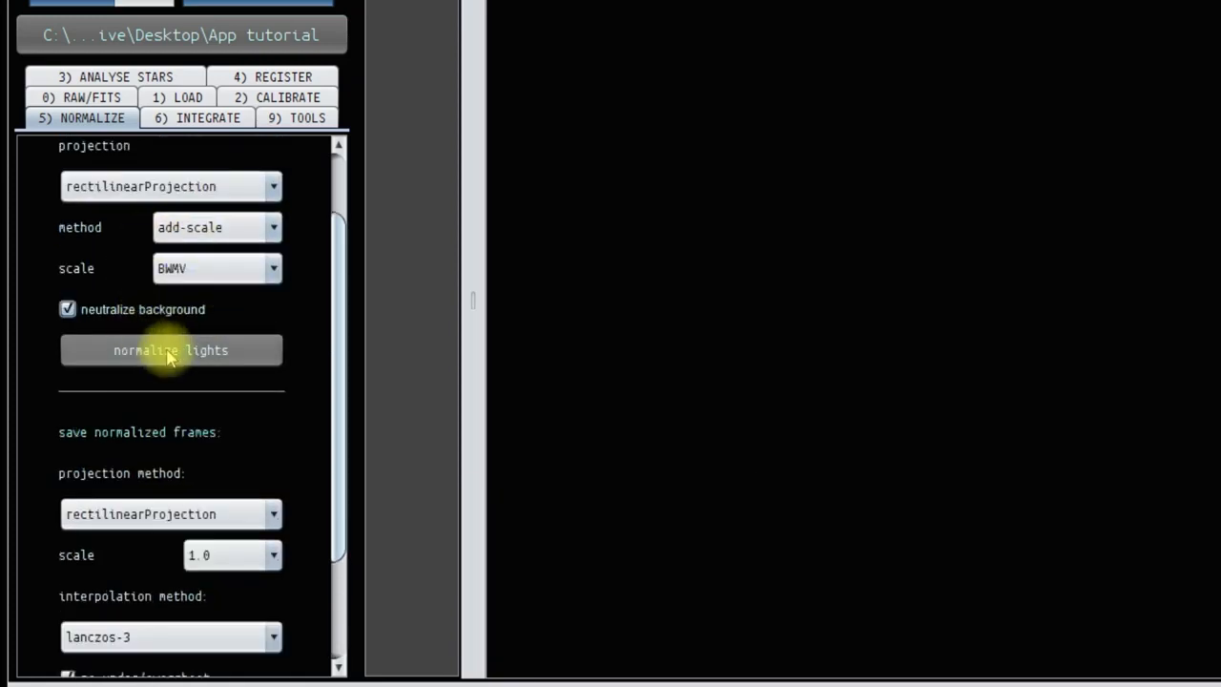
{"action": "scroll", "coordinate": [168, 355], "scroll_direction": "down", "scroll_amount": 4}
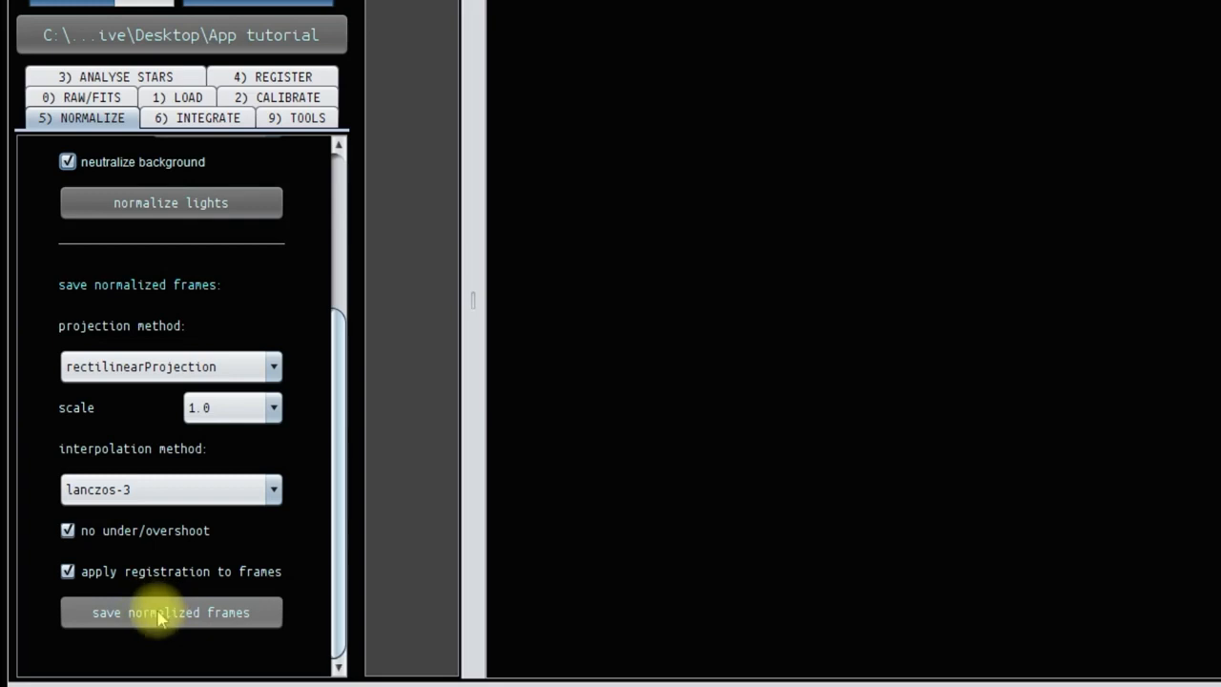
Normalize the light frames with the regular mode, add-scale method, BWMV scale and background neutralization
{"action": "scroll", "coordinate": [158, 619], "scroll_direction": "up", "scroll_amount": 6}
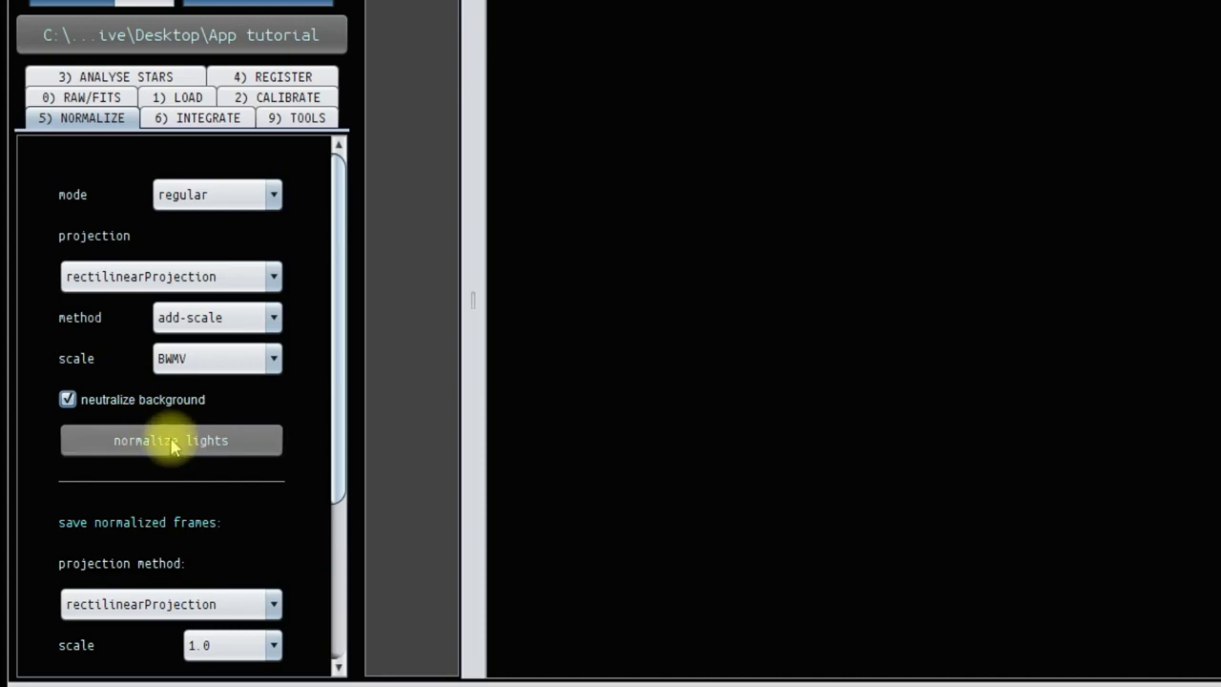
{"action": "left_click", "coordinate": [173, 444]}
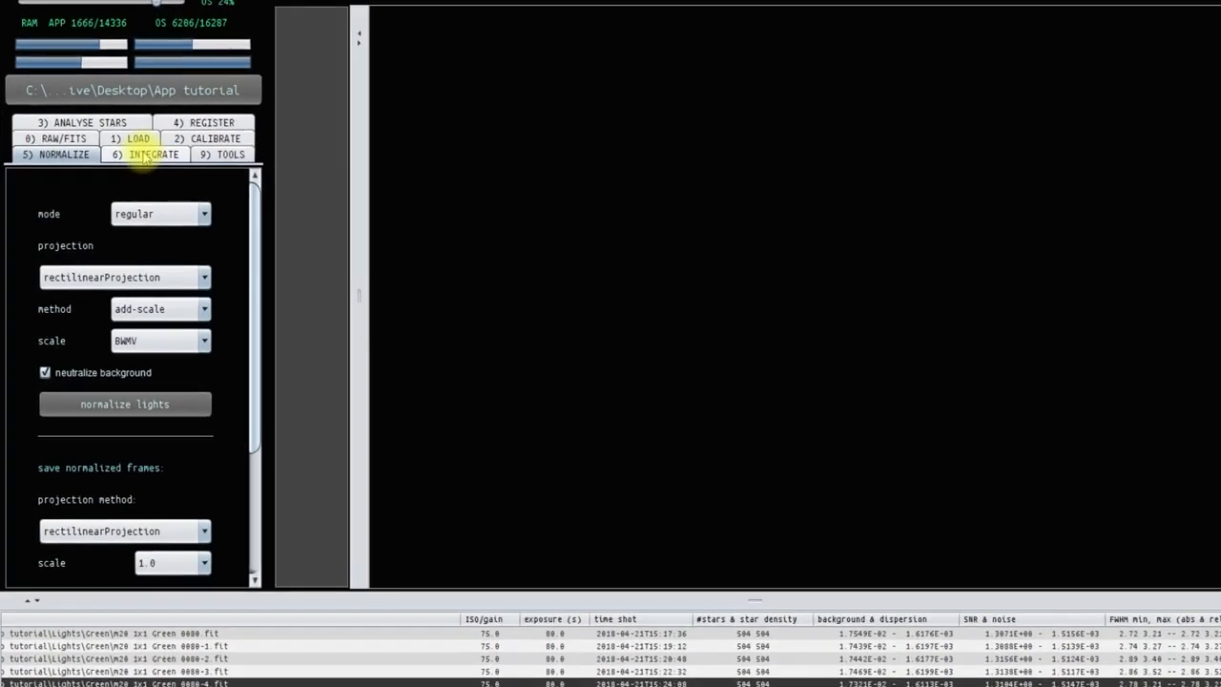
Open the integration settings and choose integrate per channel for the multi-channel/filter option
{"action": "left_click", "coordinate": [120, 185]}
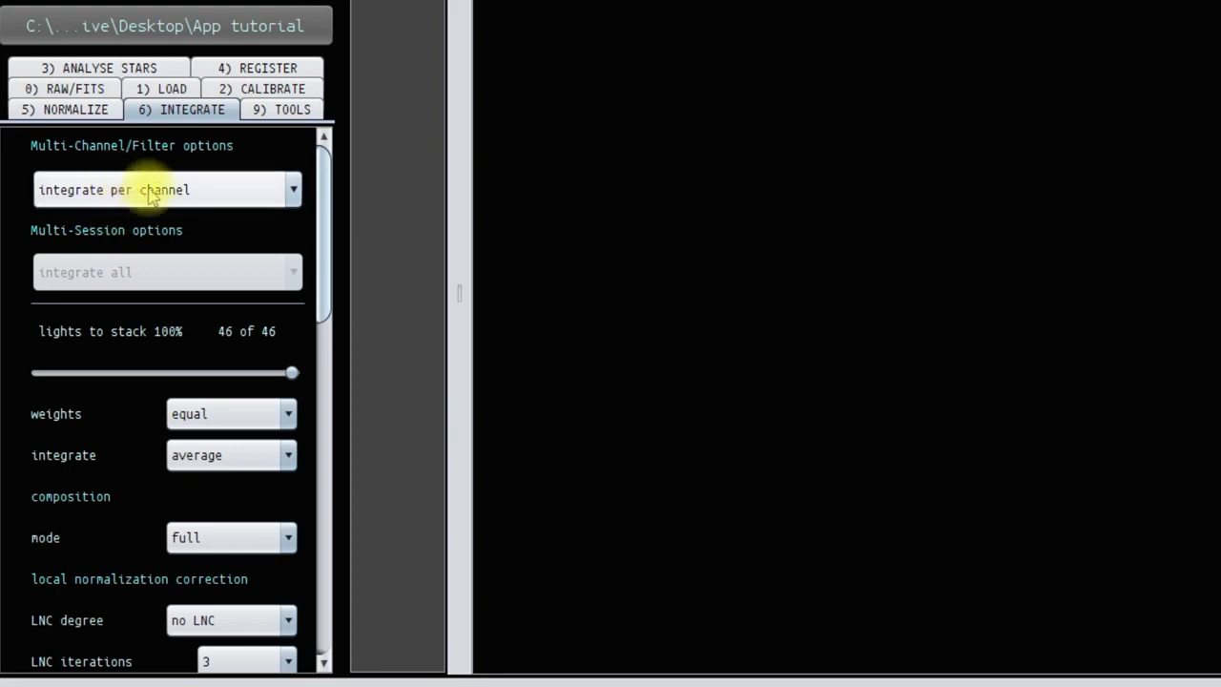
{"action": "left_click", "coordinate": [294, 194]}
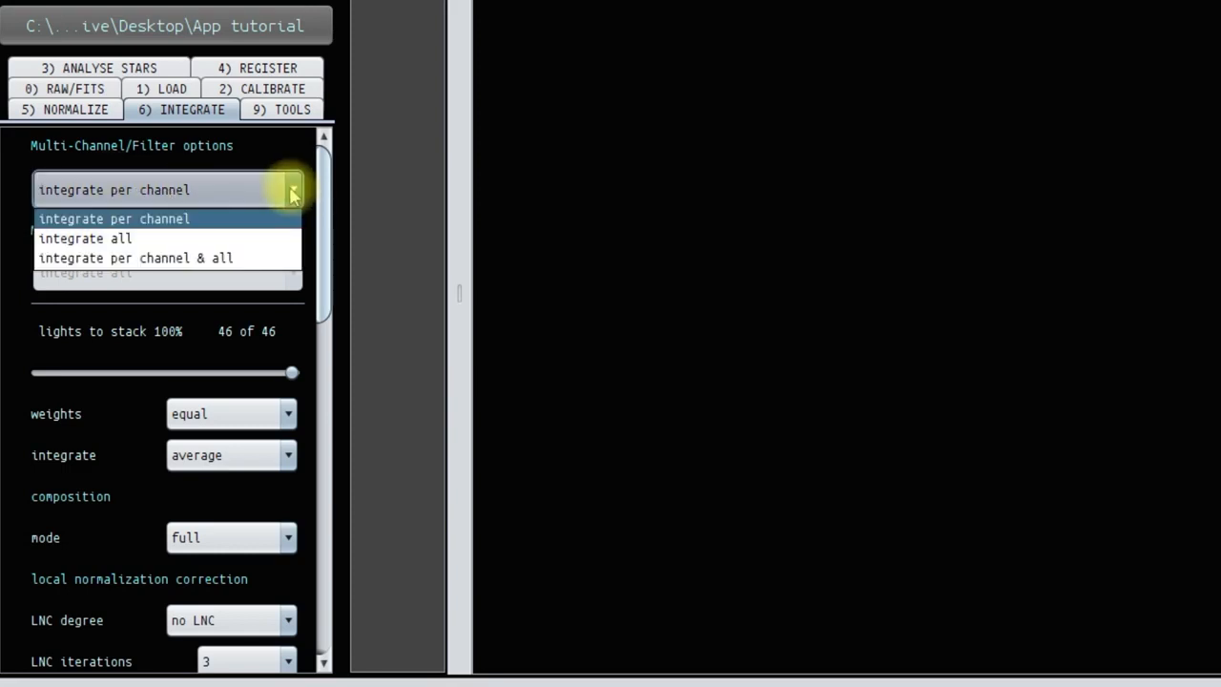
{"action": "left_click", "coordinate": [177, 218]}
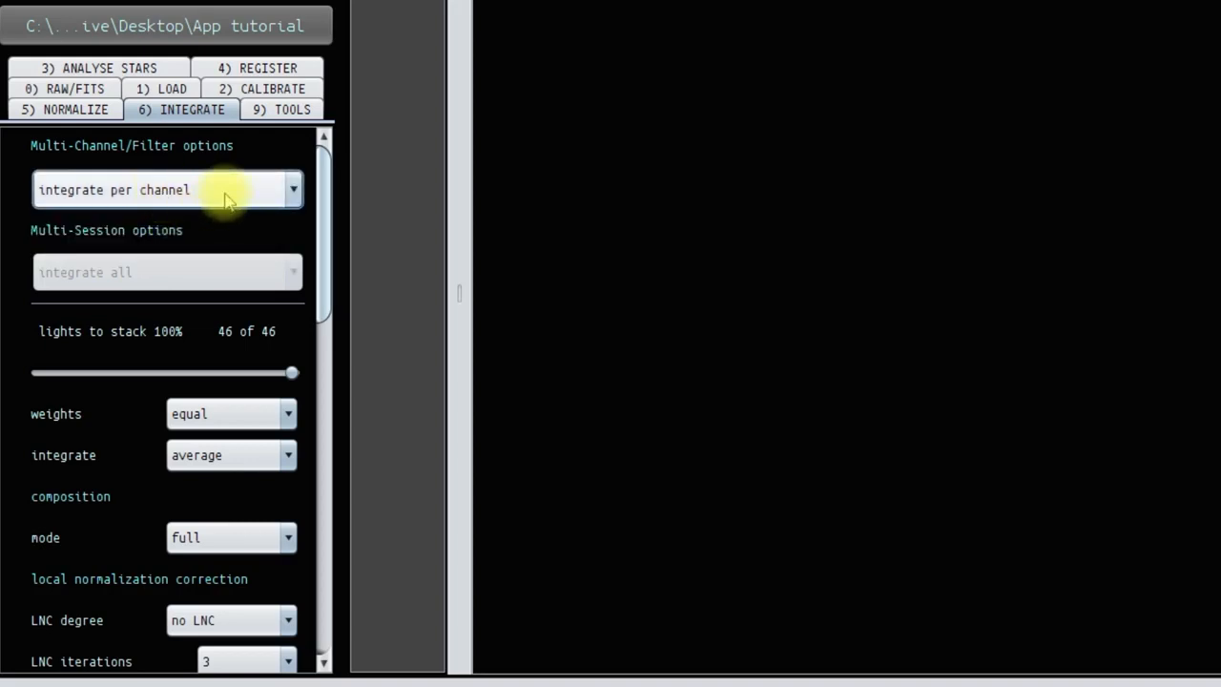
Try reducing the lights to stack to 89% and restore the share to 100%
{"action": "scroll", "coordinate": [159, 276], "scroll_direction": "down", "scroll_amount": 1}
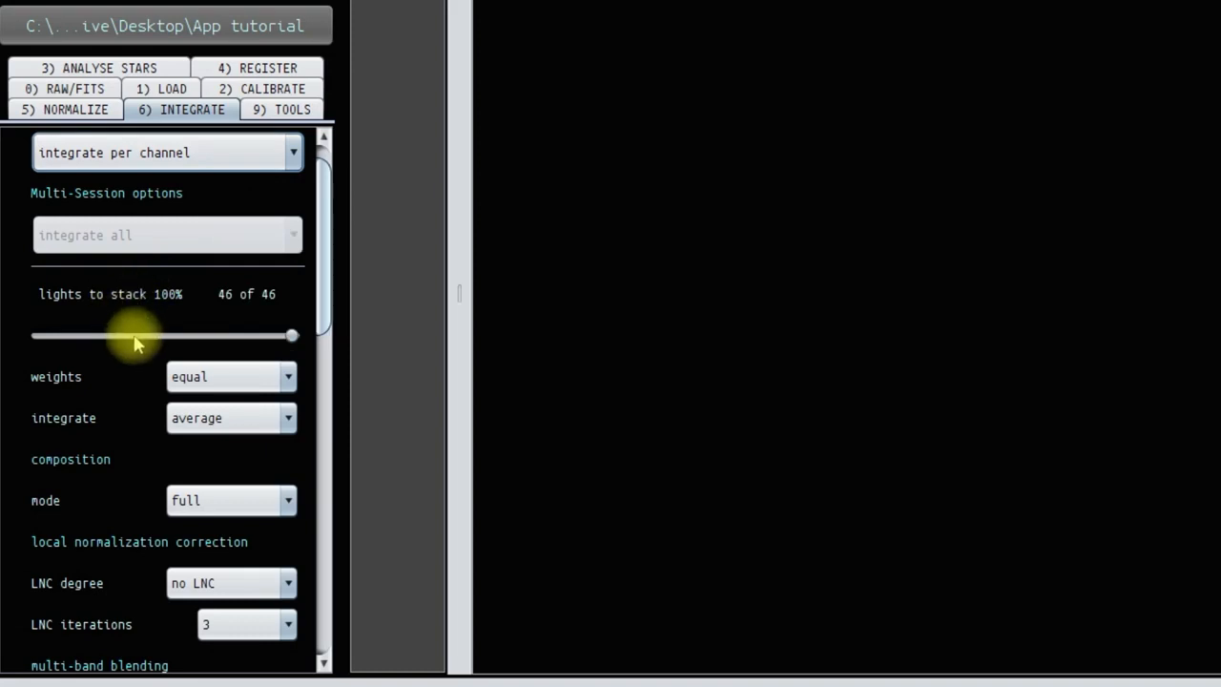
{"action": "mouse_move", "coordinate": [133, 344]}
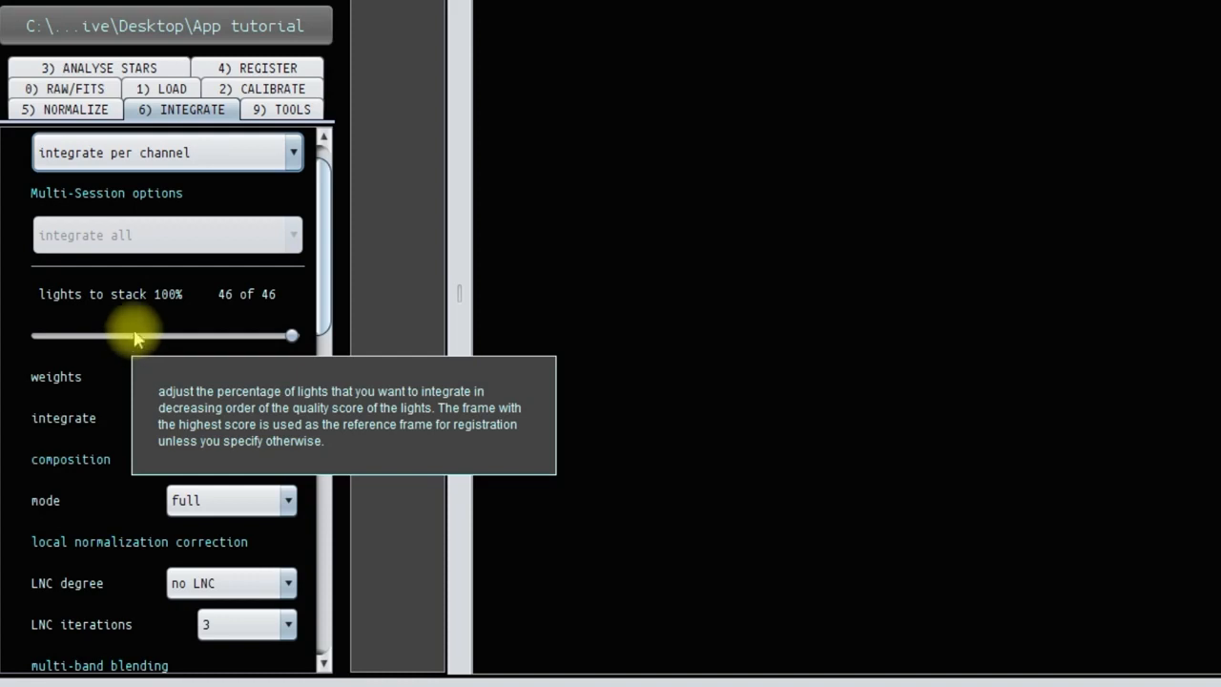
{"action": "left_click_drag", "start_coordinate": [291, 335], "coordinate": [264, 342]}
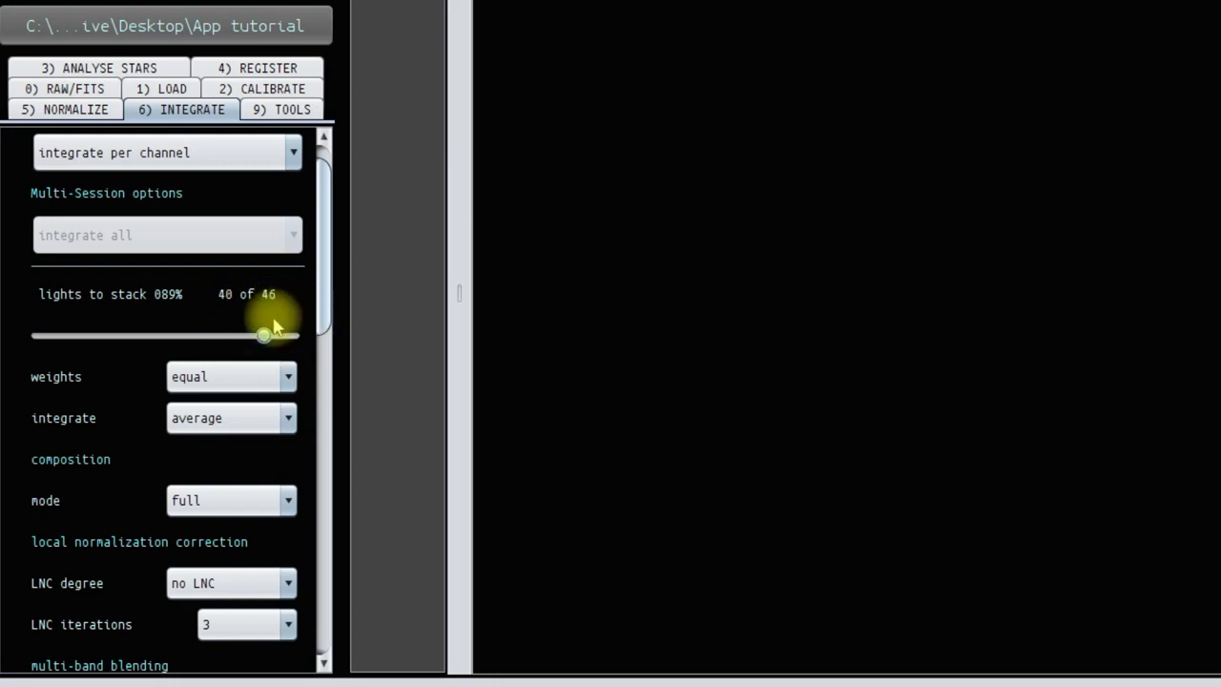
{"action": "left_click_drag", "start_coordinate": [264, 335], "coordinate": [295, 338]}
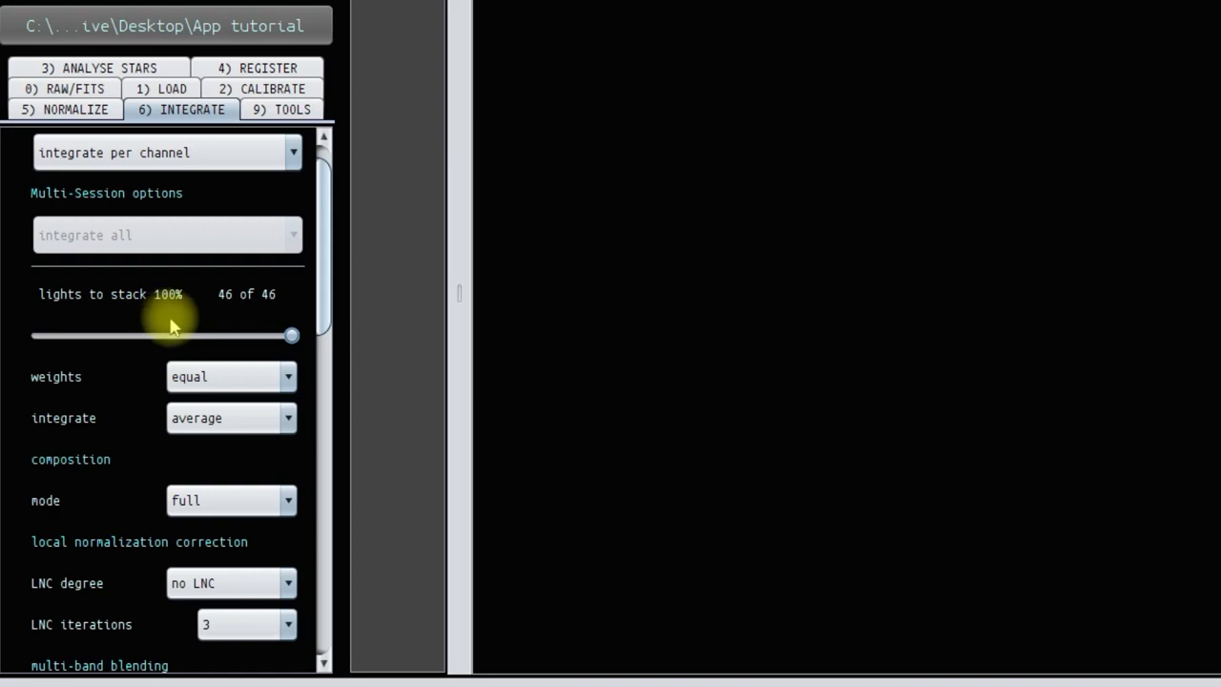
{"action": "mouse_move", "coordinate": [166, 327]}
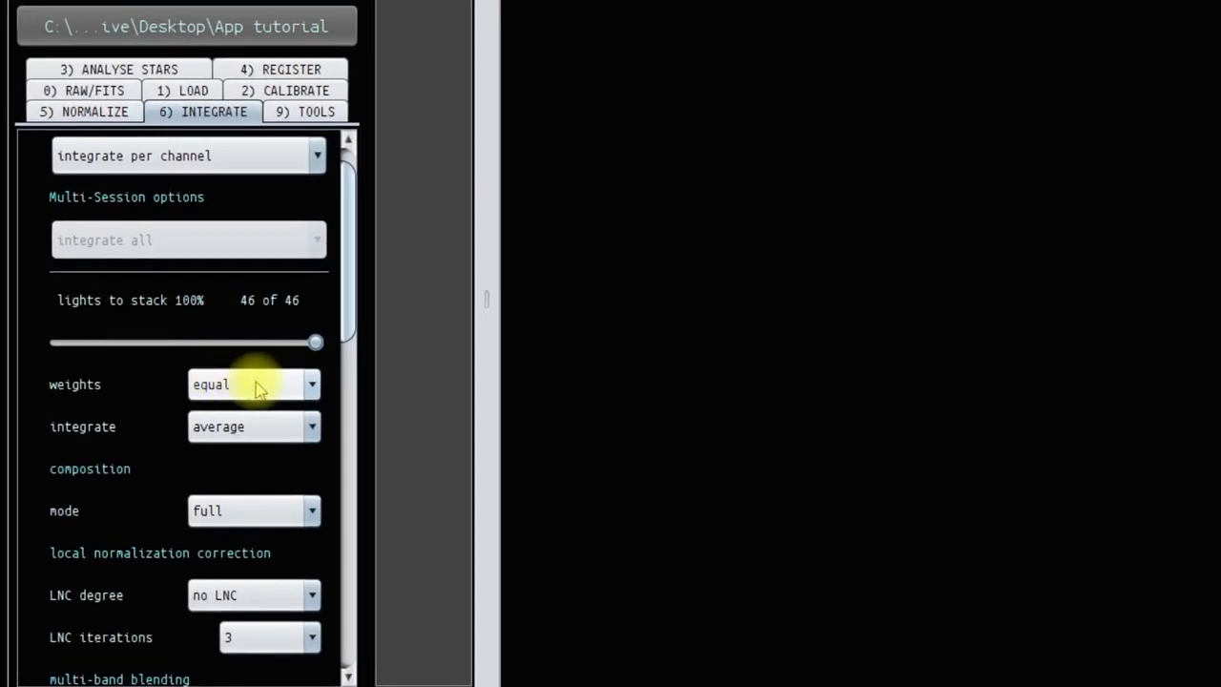
Set the integration method for the light frames to median
{"action": "mouse_move", "coordinate": [214, 432]}
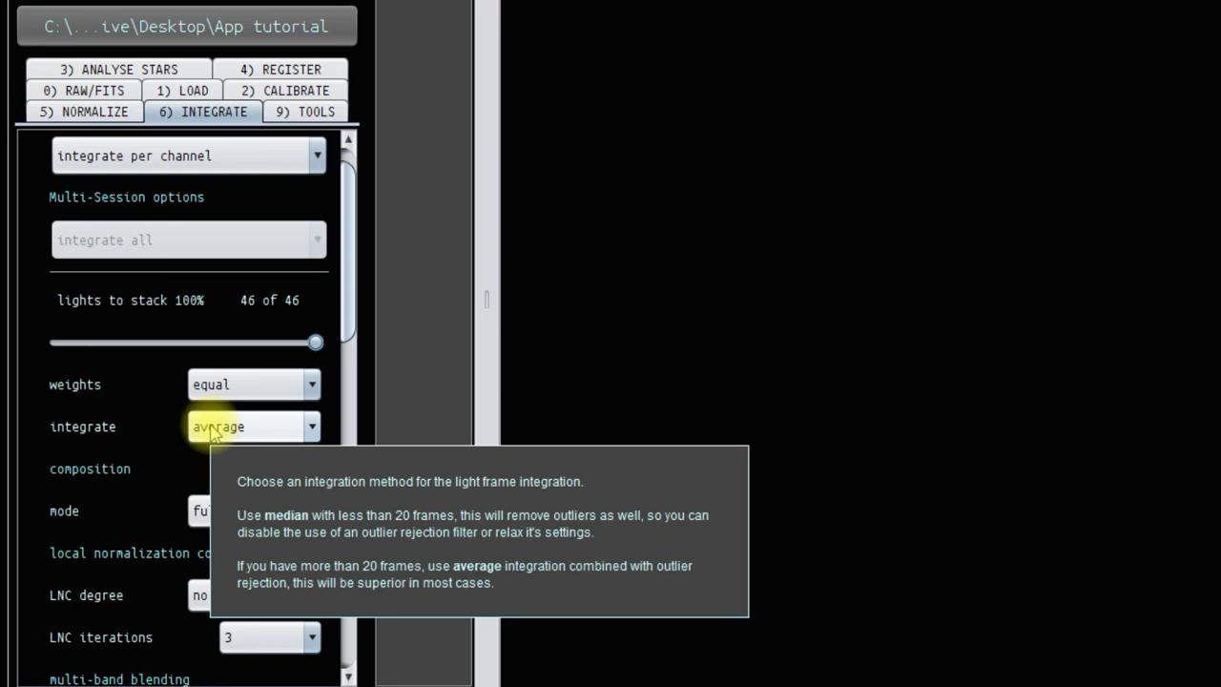
{"action": "left_click", "coordinate": [311, 426]}
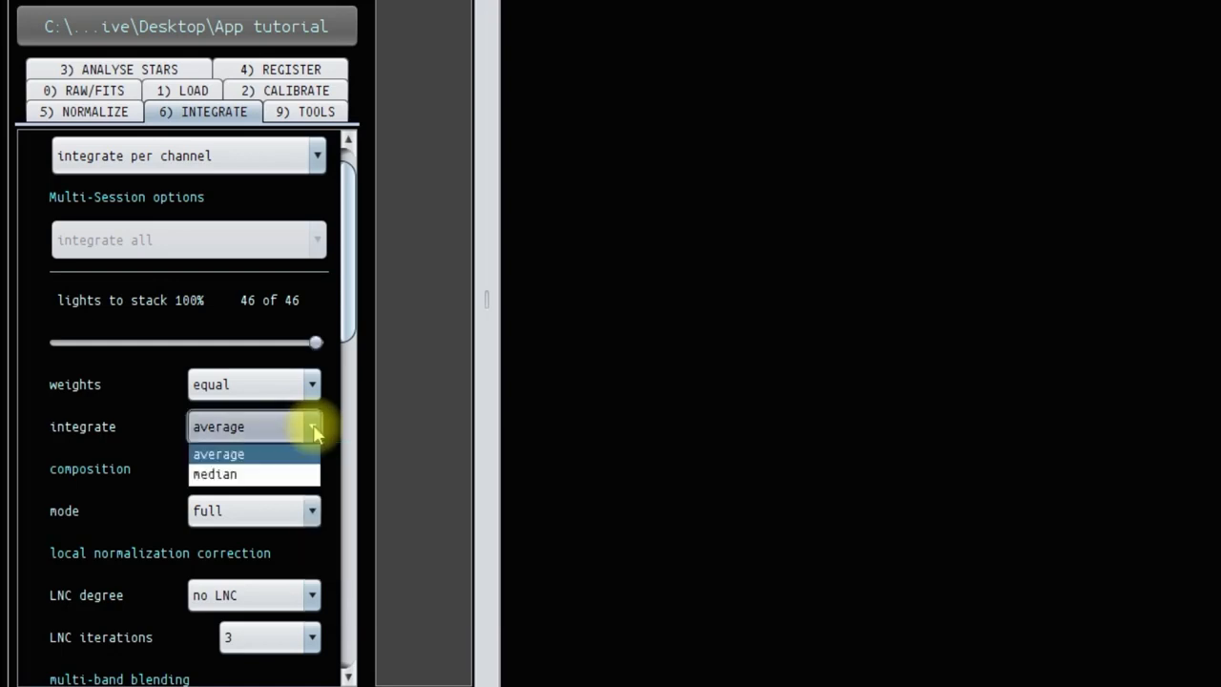
{"action": "left_click", "coordinate": [247, 477]}
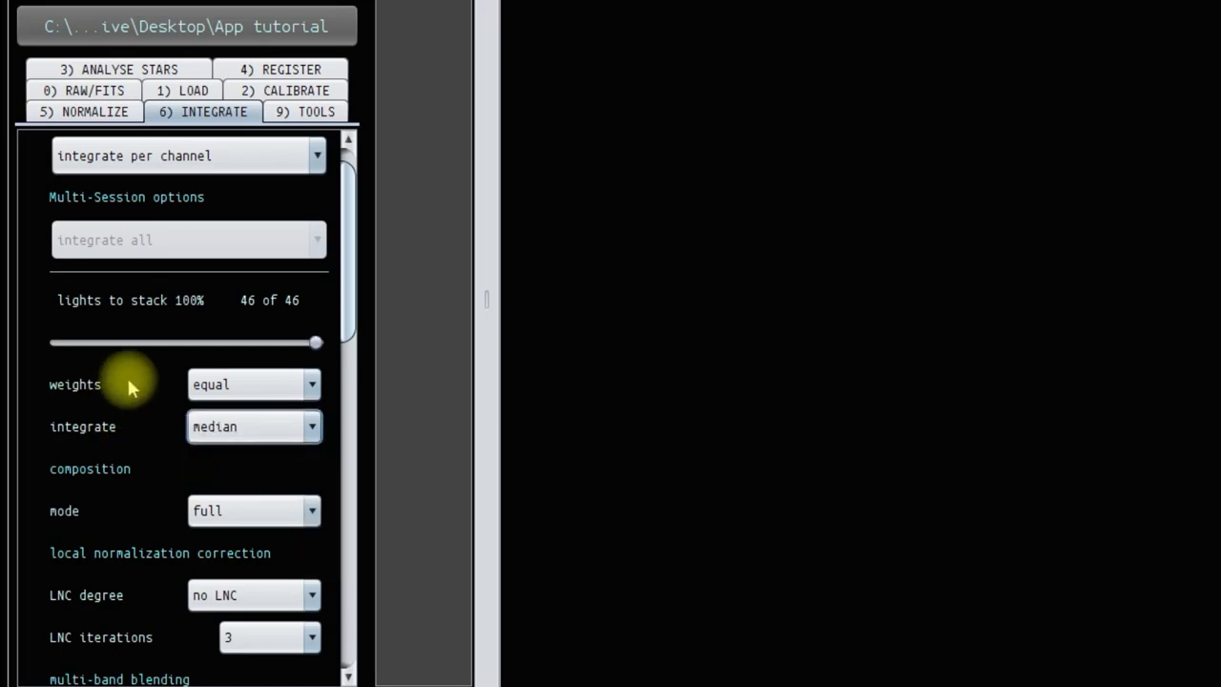
Set the local normalization correction to 1st degree LNC with 1 iteration
{"action": "scroll", "coordinate": [131, 386], "scroll_direction": "down", "scroll_amount": 3}
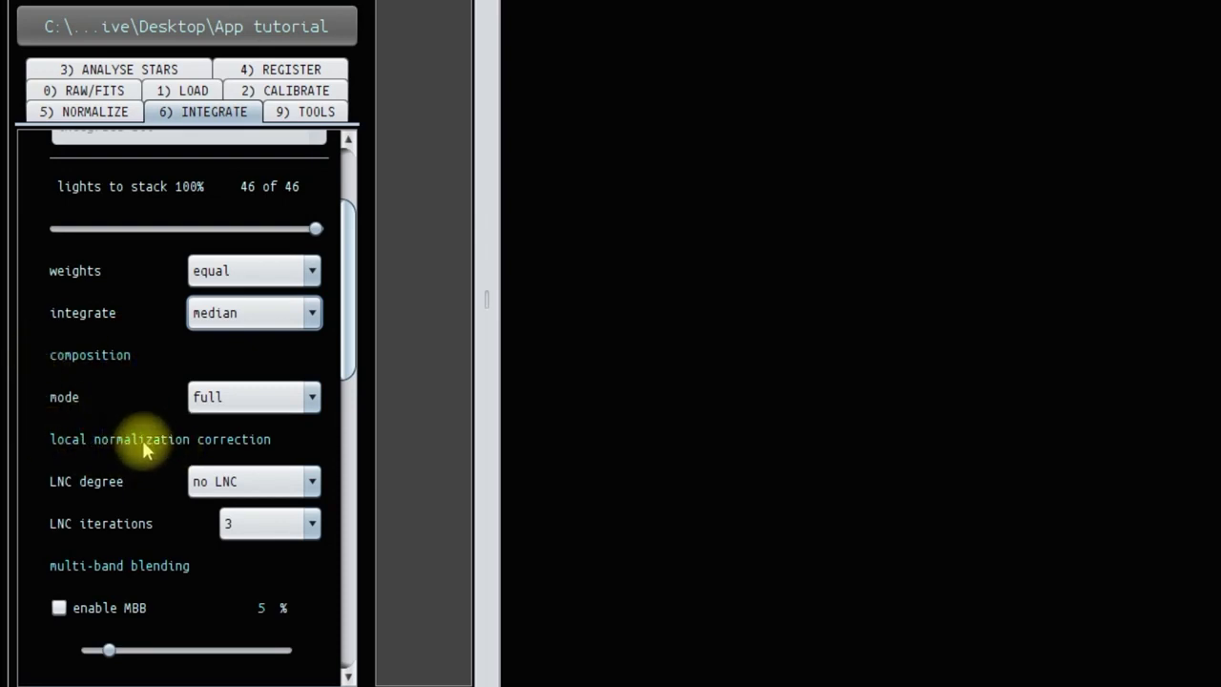
{"action": "scroll", "coordinate": [145, 450], "scroll_direction": "down", "scroll_amount": 1}
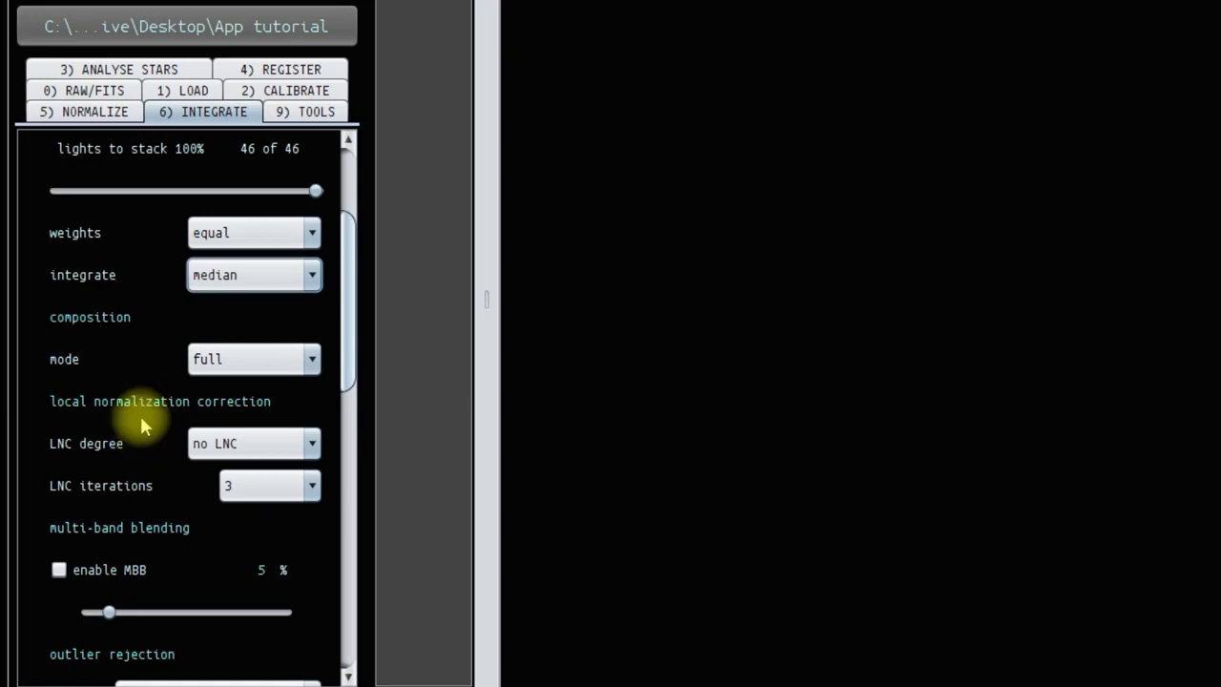
{"action": "left_click", "coordinate": [219, 444]}
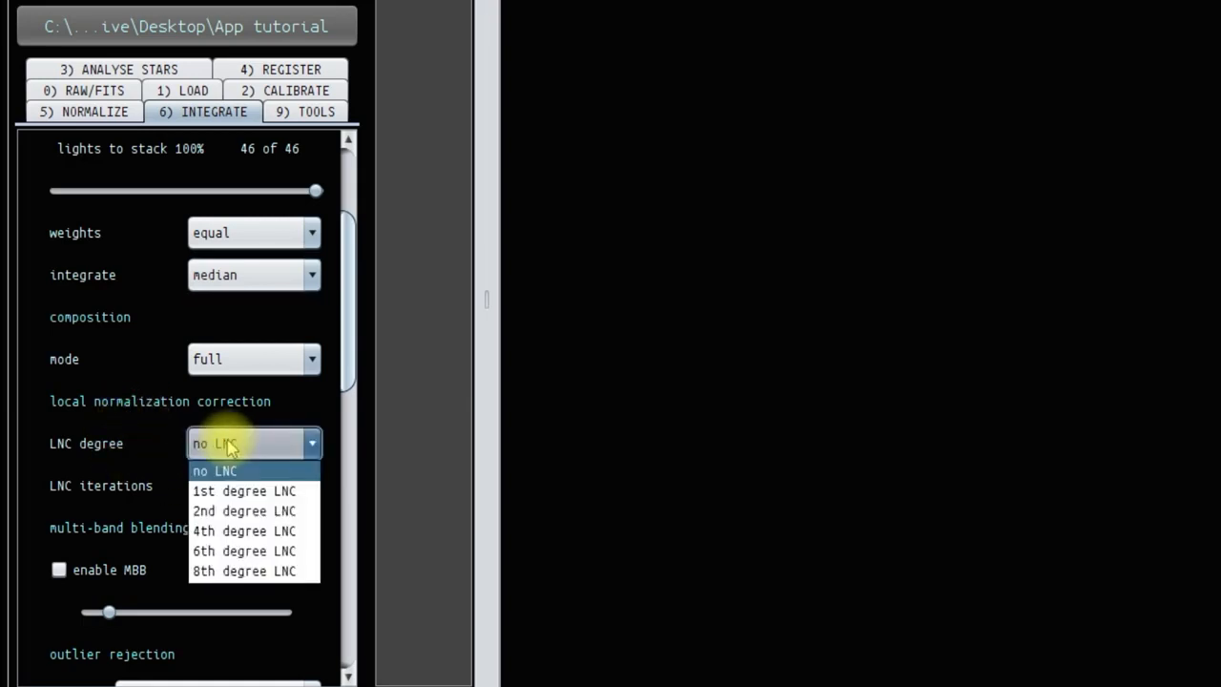
{"action": "left_click", "coordinate": [242, 495]}
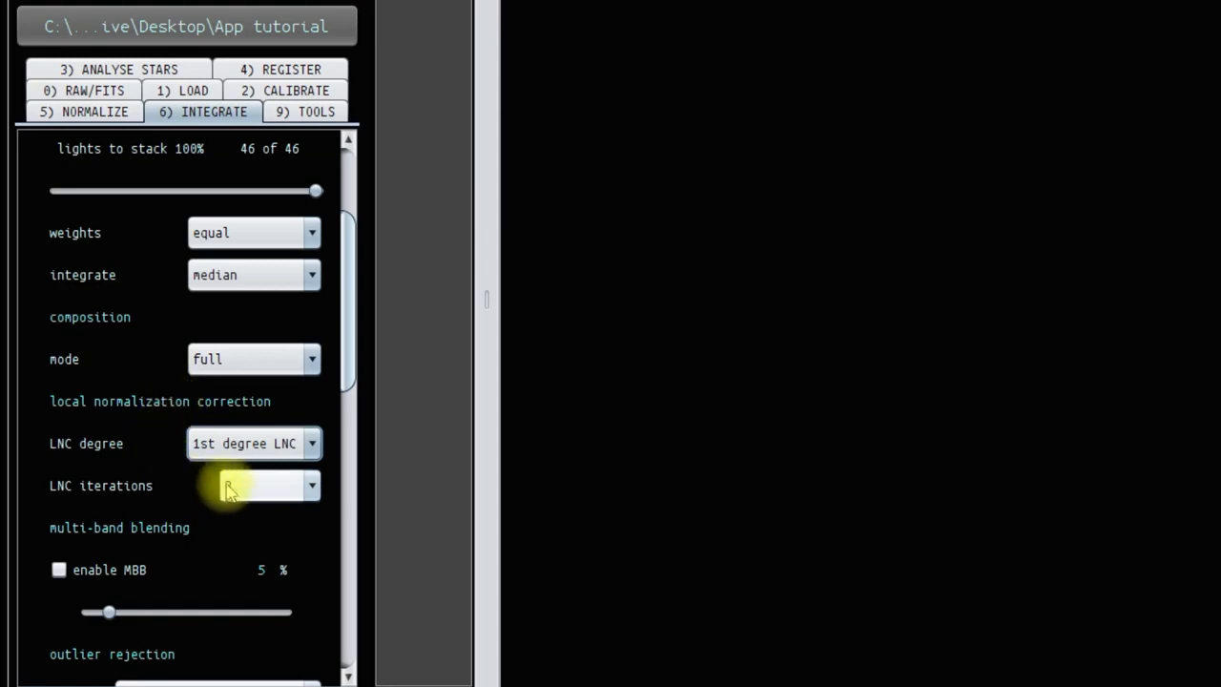
{"action": "left_click", "coordinate": [238, 488]}
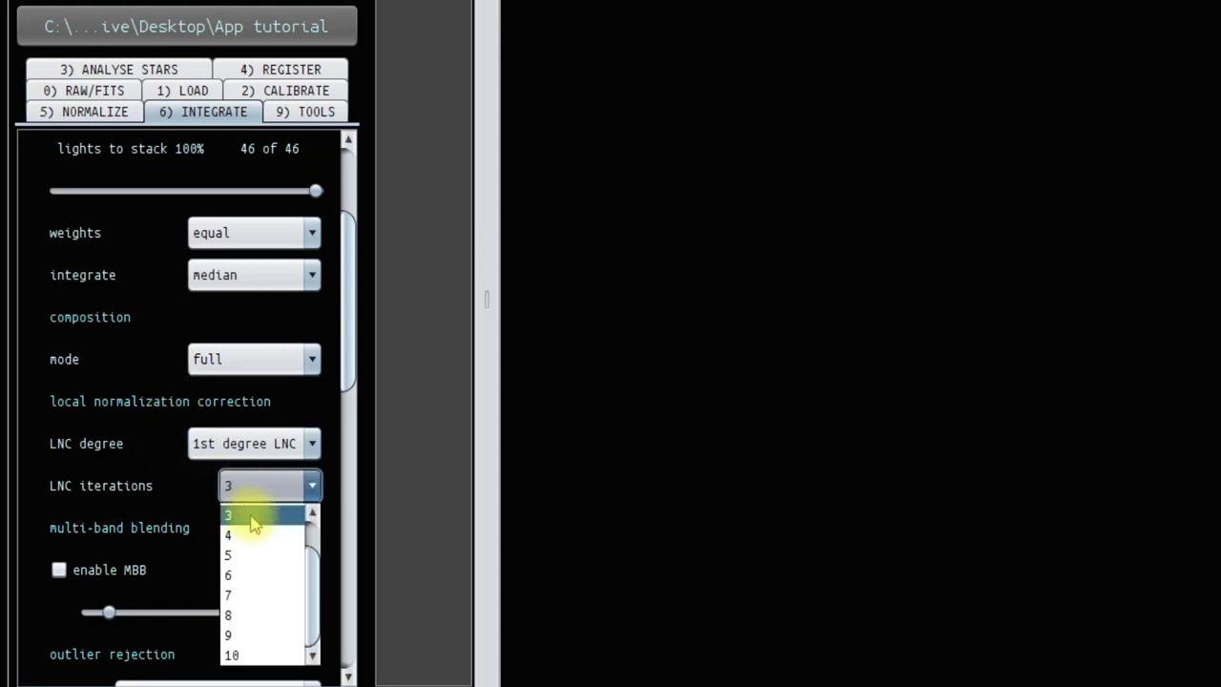
{"action": "scroll", "coordinate": [253, 518], "scroll_direction": "up", "scroll_amount": 2}
{"action": "left_click", "coordinate": [248, 517]}
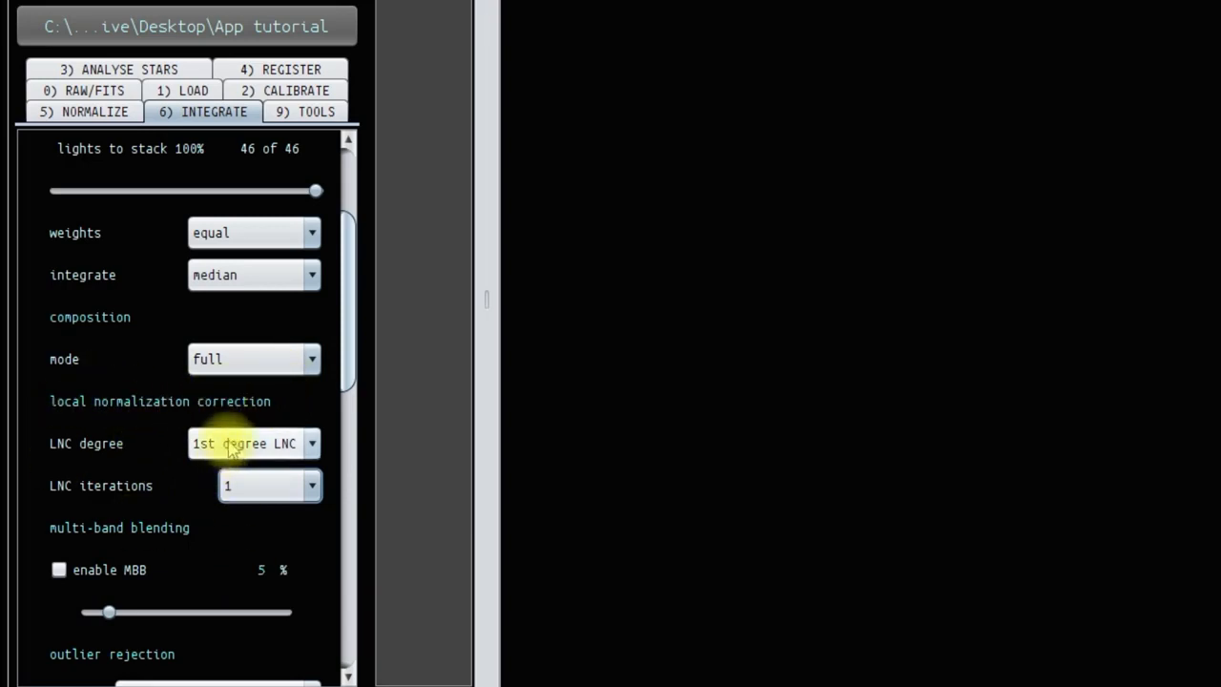
Review the available degrees of local normalization correction and the explanation of the LNC degree setting
{"action": "left_click", "coordinate": [313, 444]}
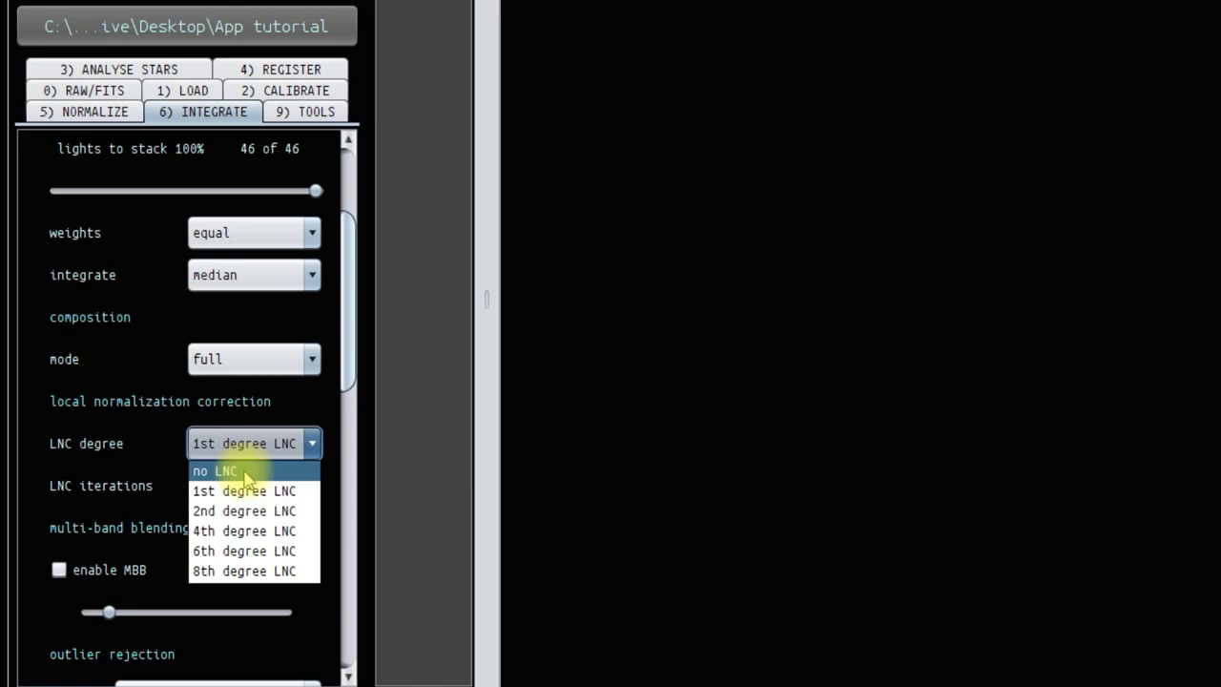
{"action": "left_click", "coordinate": [84, 412]}
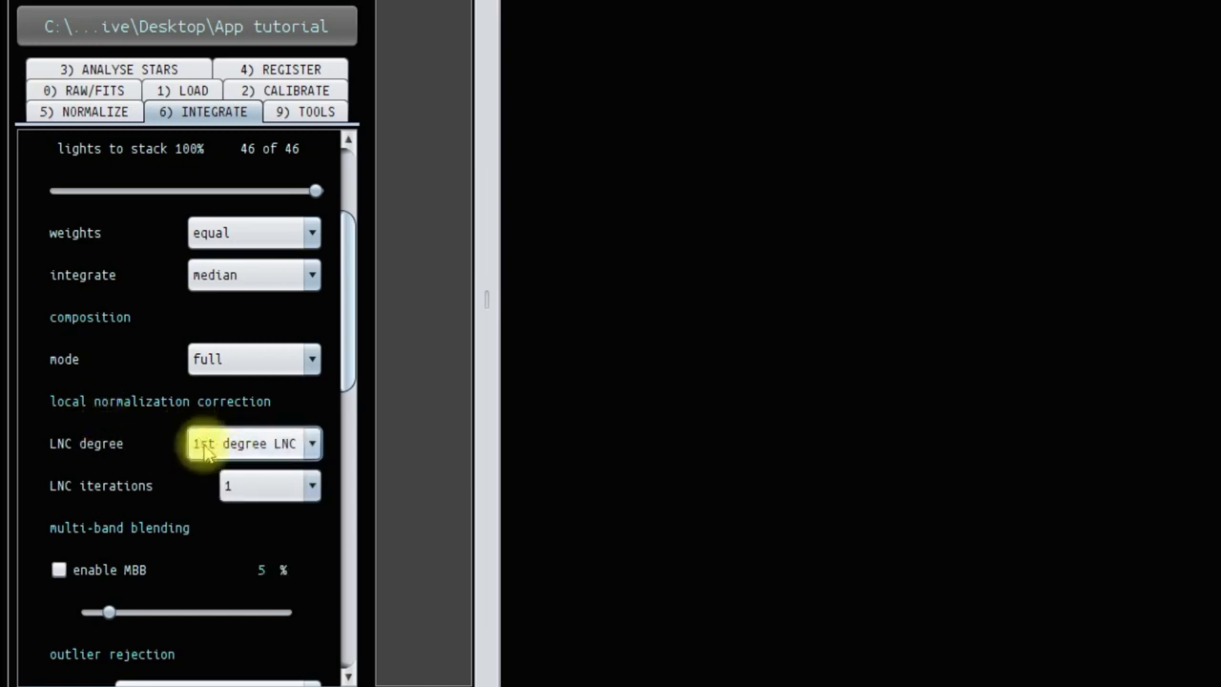
{"action": "mouse_move", "coordinate": [206, 451]}
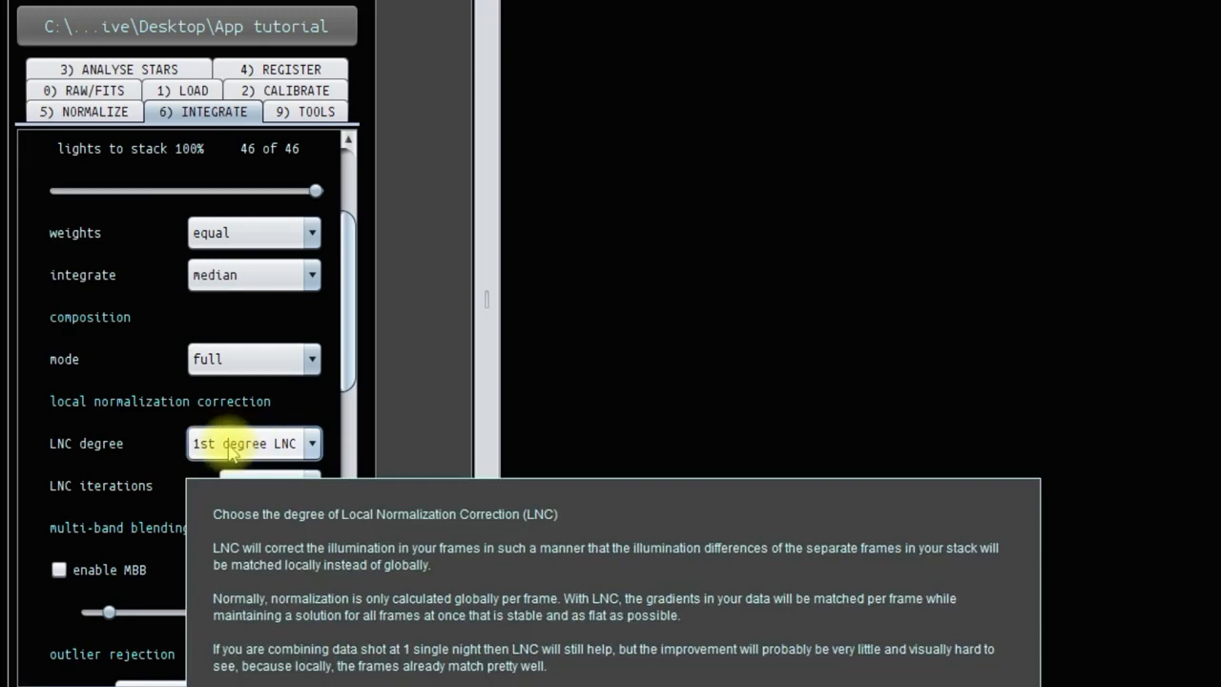
Enable multi-band blending for the integration, keeping it at 5%
{"action": "scroll", "coordinate": [155, 391], "scroll_direction": "down", "scroll_amount": 3}
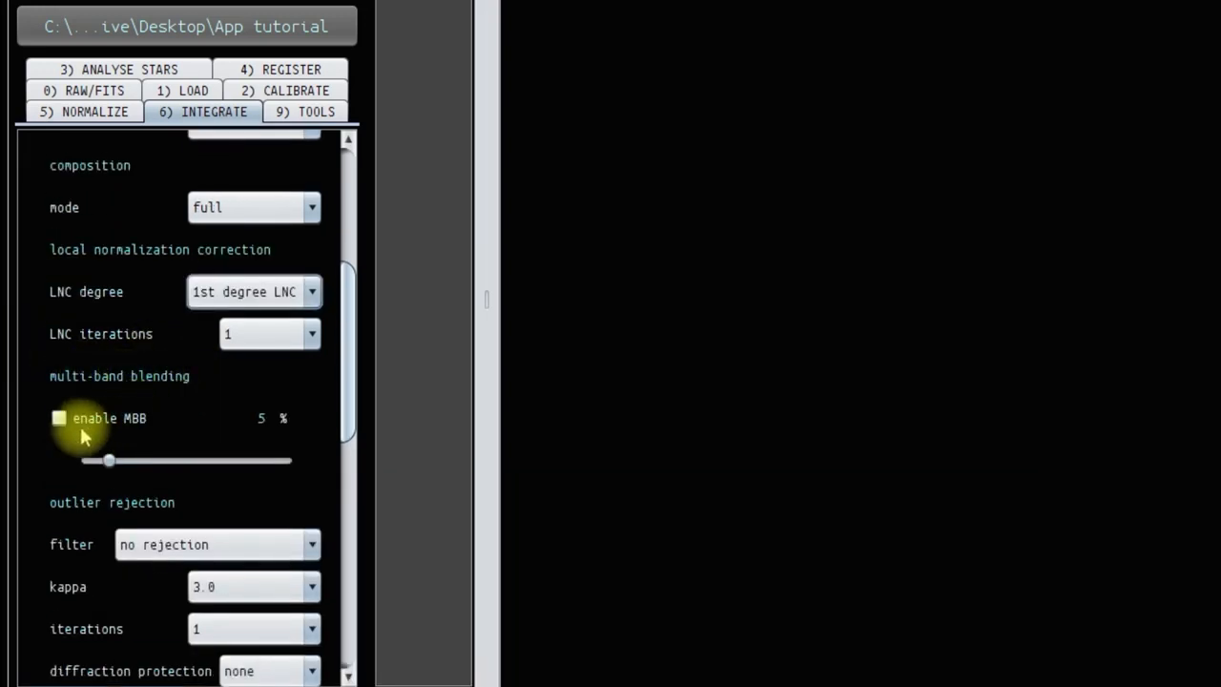
{"action": "left_click", "coordinate": [59, 420]}
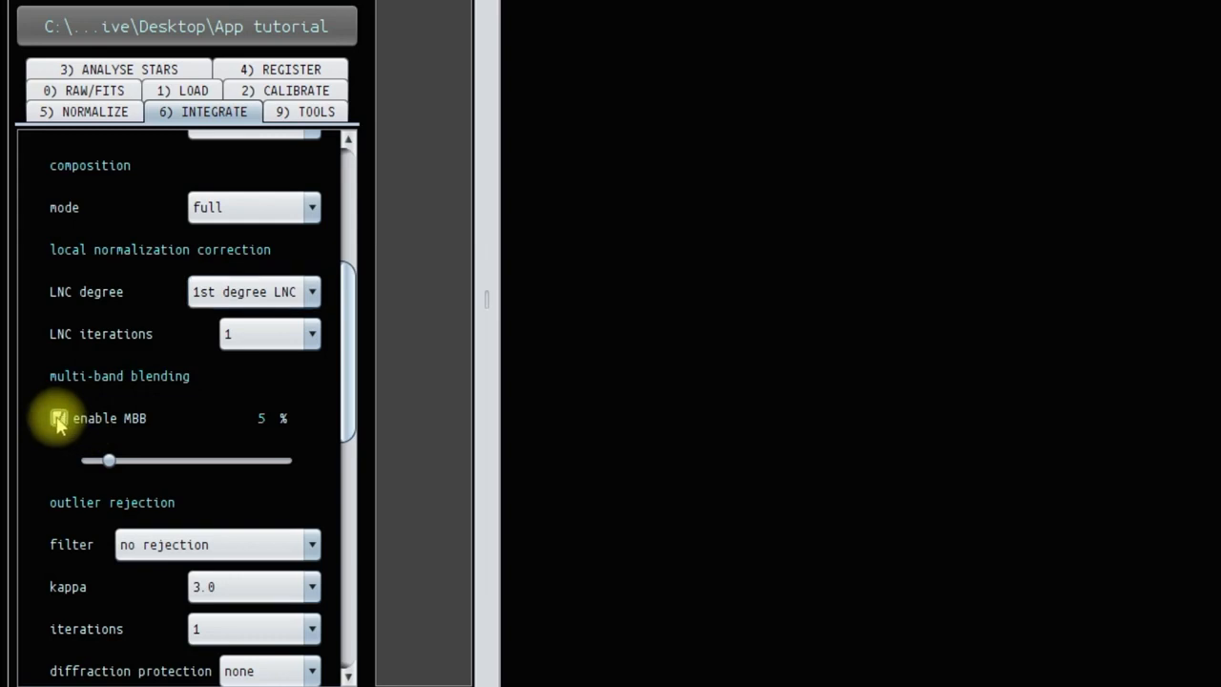
{"action": "mouse_move", "coordinate": [95, 424]}
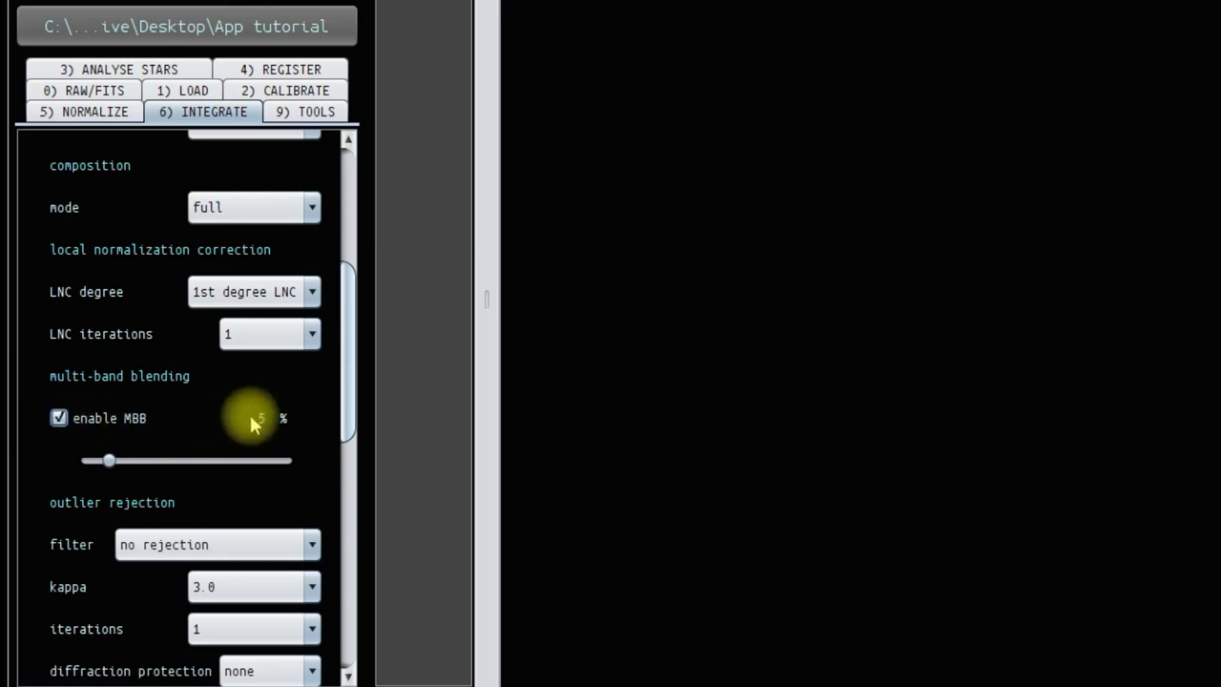
Try enabling the drizzle/MBB weight map in the integration output maps and switch it off again
{"action": "scroll", "coordinate": [206, 408], "scroll_direction": "down", "scroll_amount": 5}
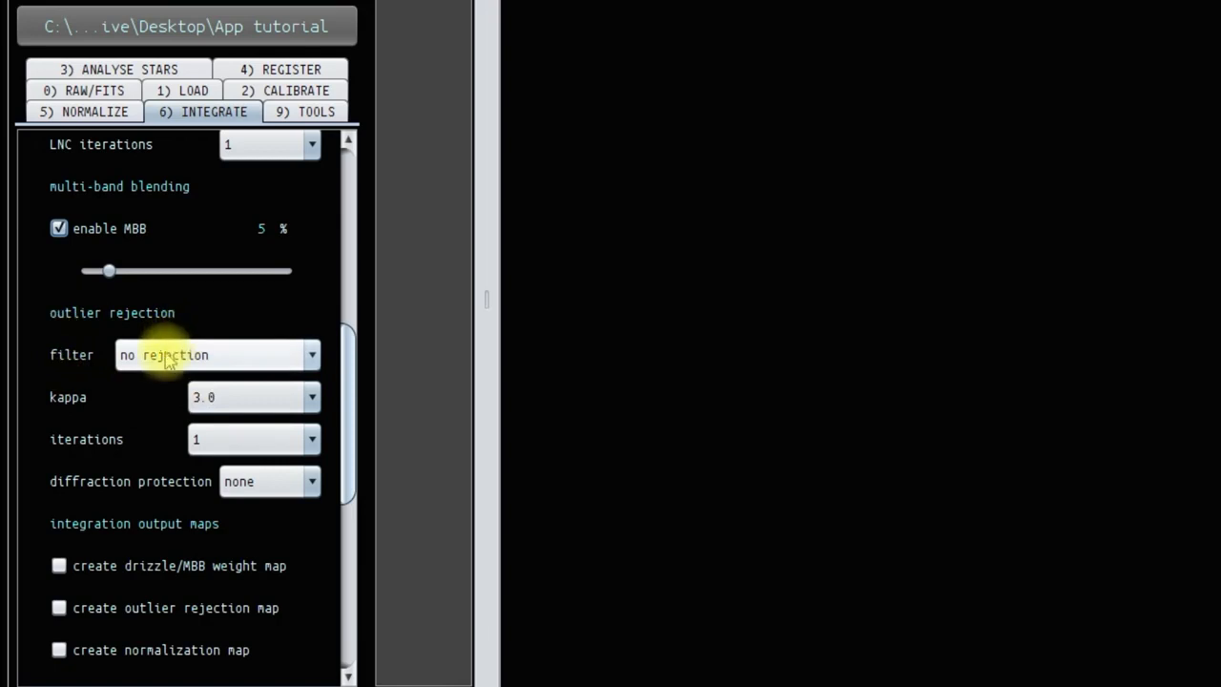
{"action": "mouse_move", "coordinate": [168, 363]}
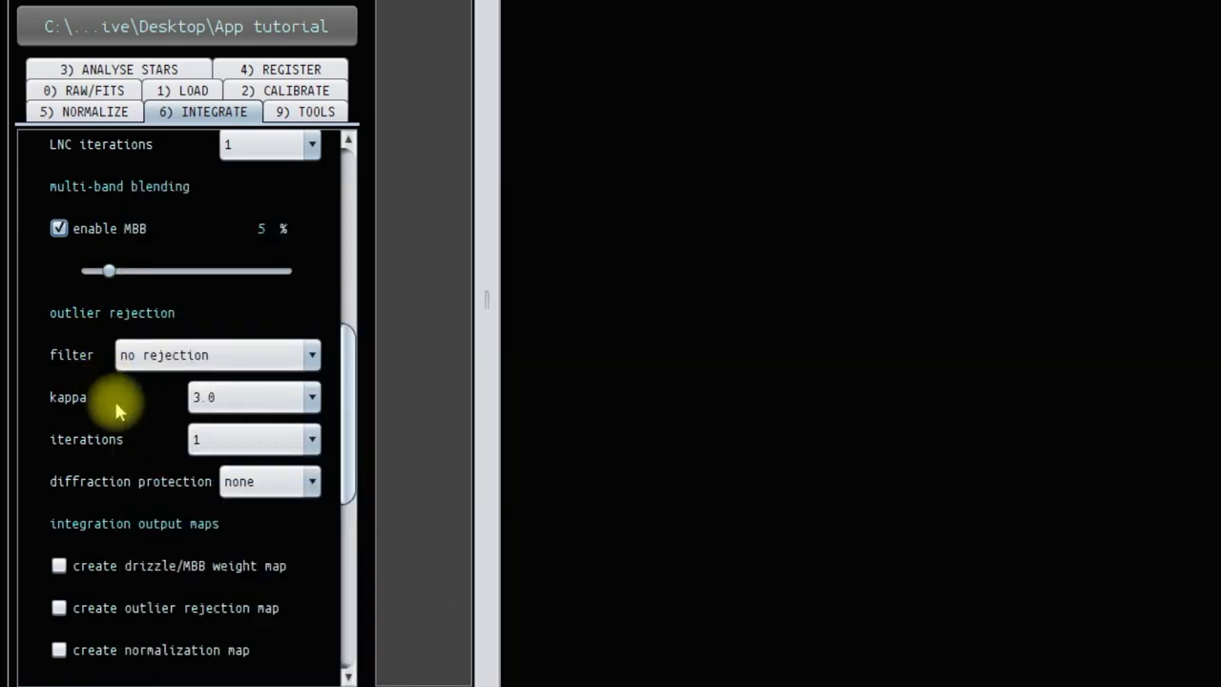
{"action": "scroll", "coordinate": [145, 438], "scroll_direction": "down", "scroll_amount": 2}
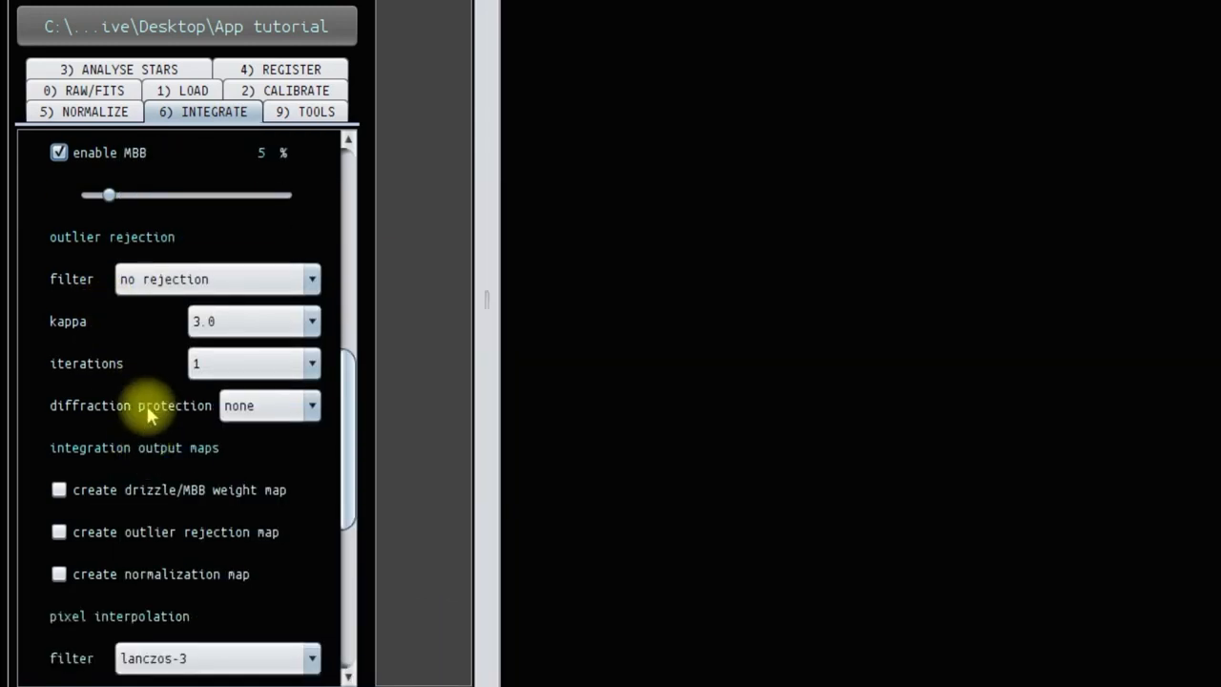
{"action": "scroll", "coordinate": [150, 406], "scroll_direction": "down", "scroll_amount": 2}
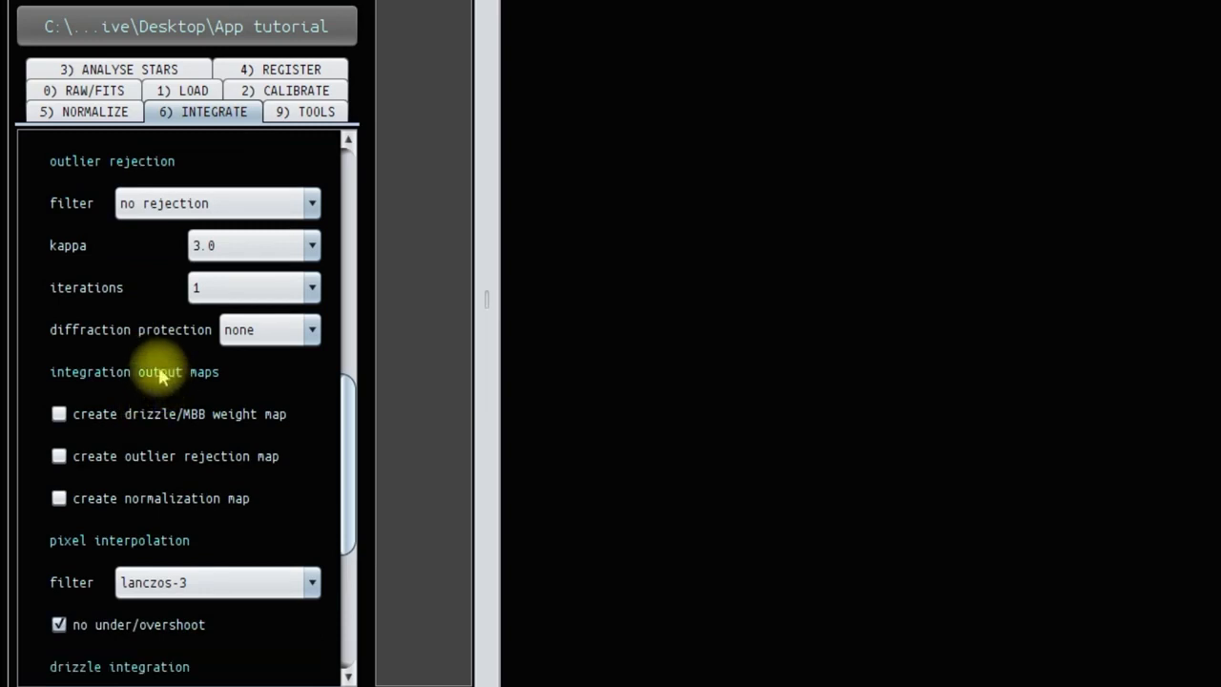
{"action": "left_click", "coordinate": [58, 413]}
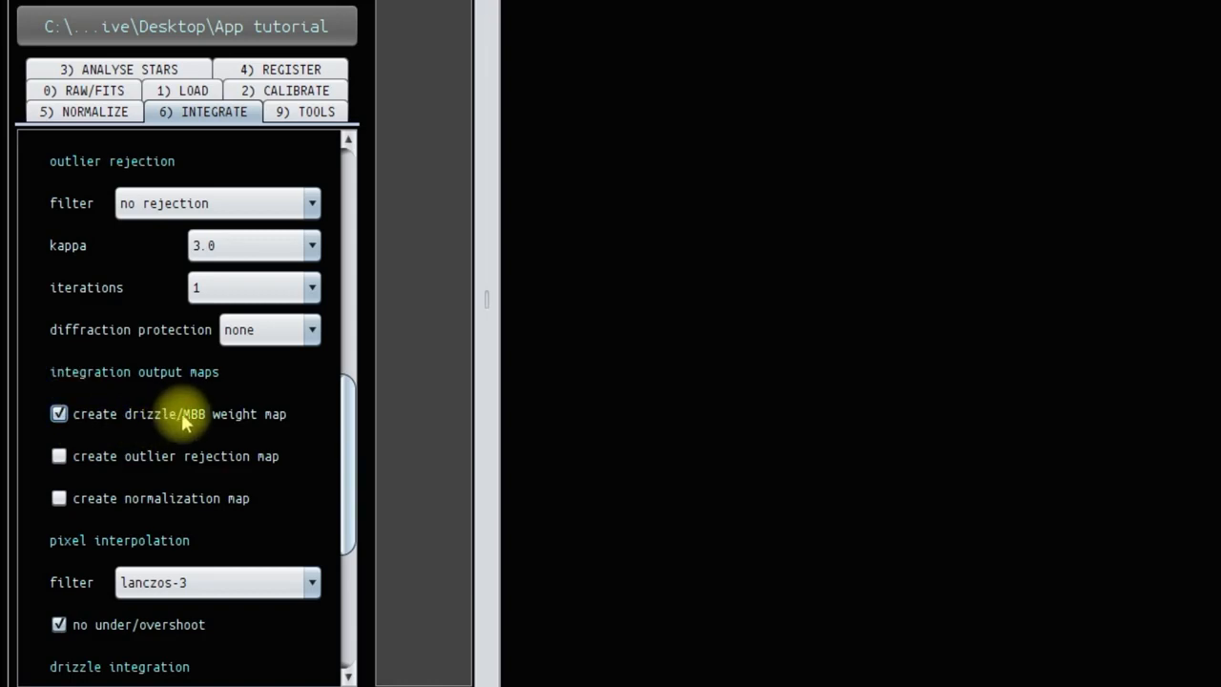
{"action": "left_click", "coordinate": [58, 413]}
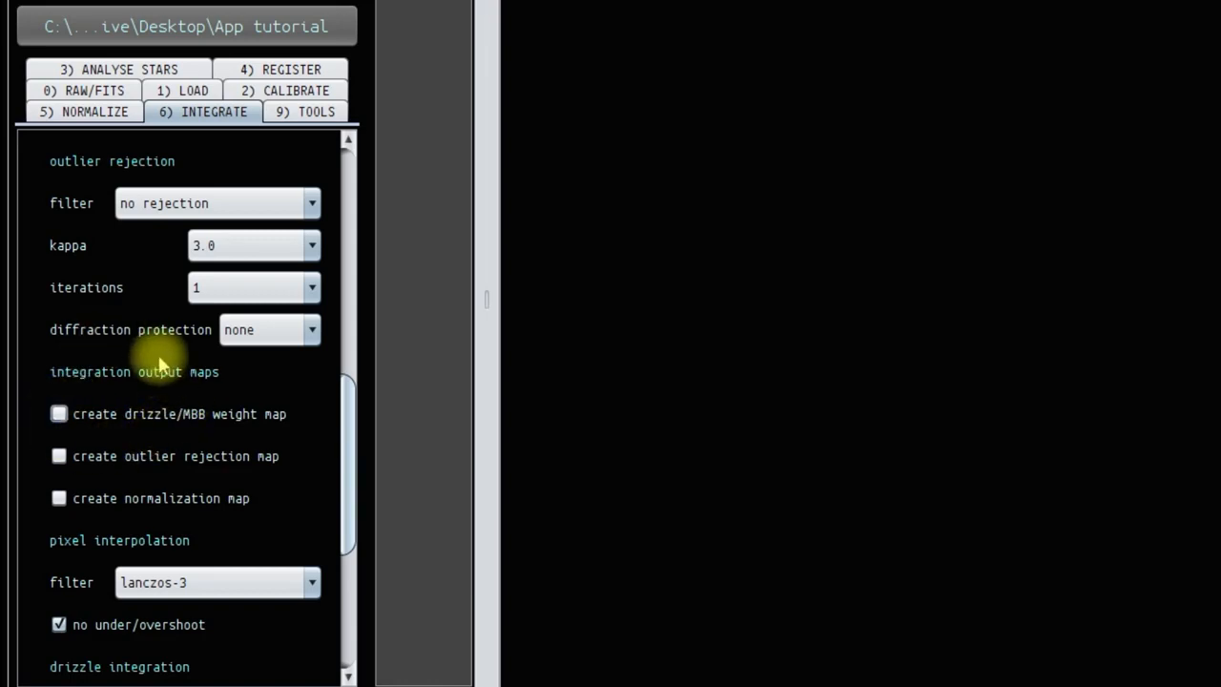
Examine the remaining integration settings for pixel interpolation, drizzle integration, integrate mode and scale
{"action": "scroll", "coordinate": [133, 368], "scroll_direction": "down", "scroll_amount": 3}
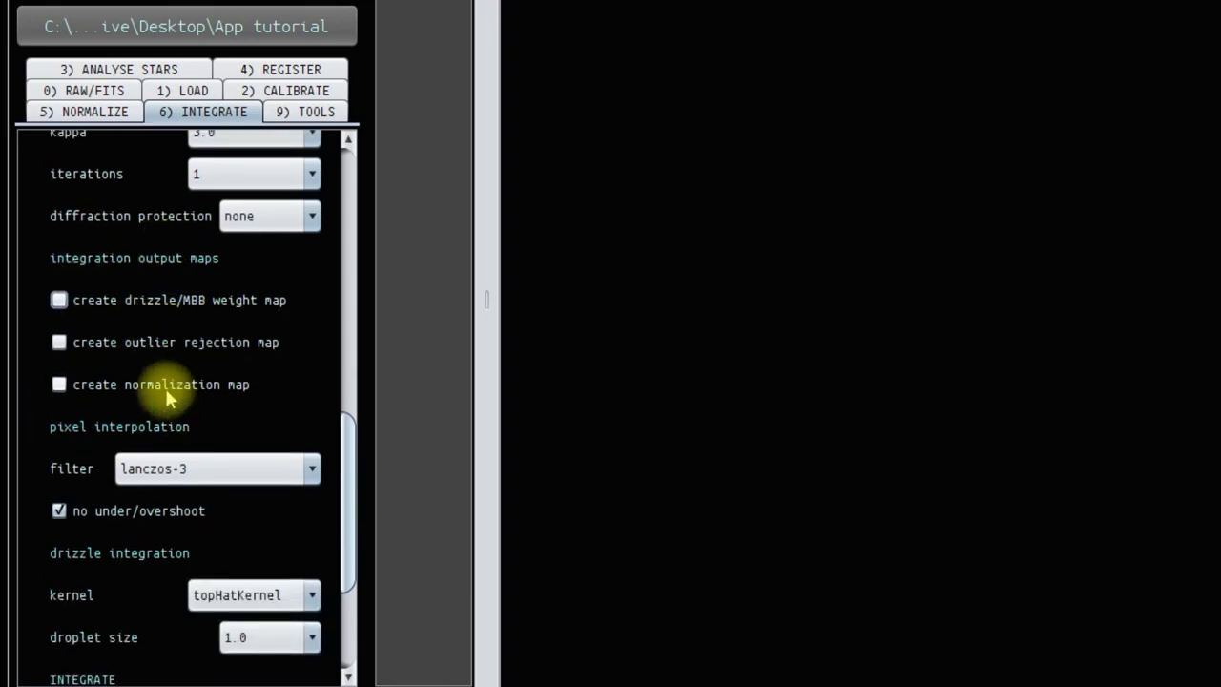
{"action": "scroll", "coordinate": [158, 390], "scroll_direction": "down", "scroll_amount": 3}
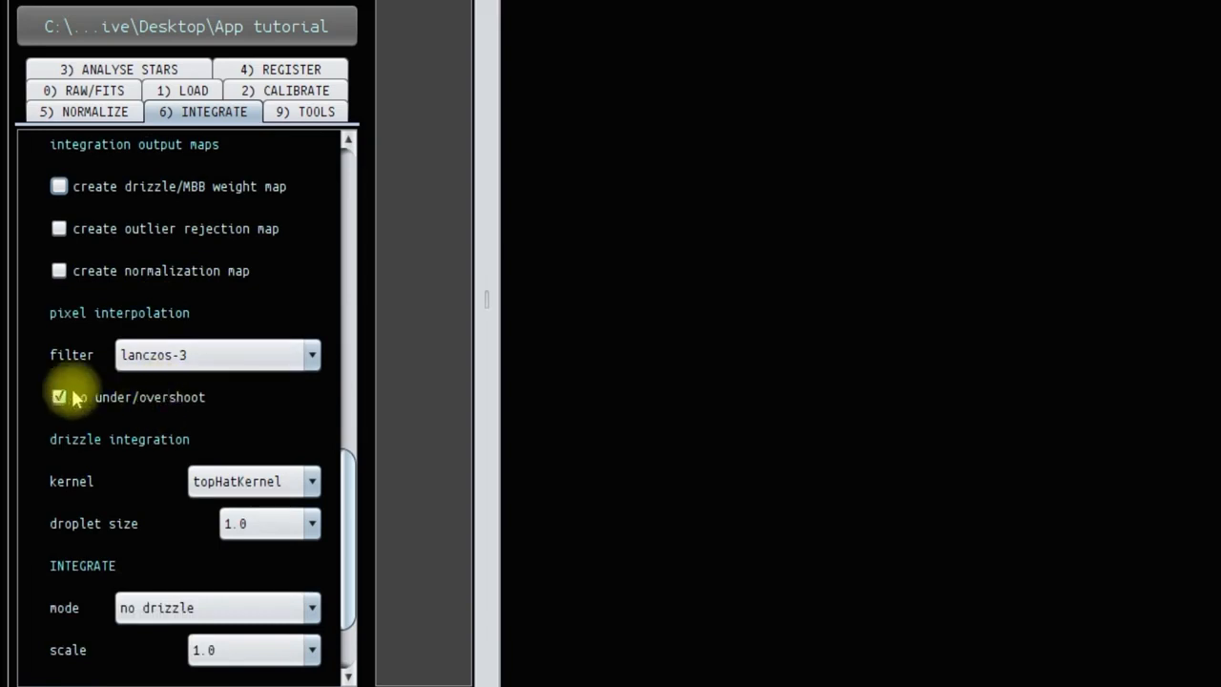
{"action": "scroll", "coordinate": [129, 448], "scroll_direction": "down", "scroll_amount": 1}
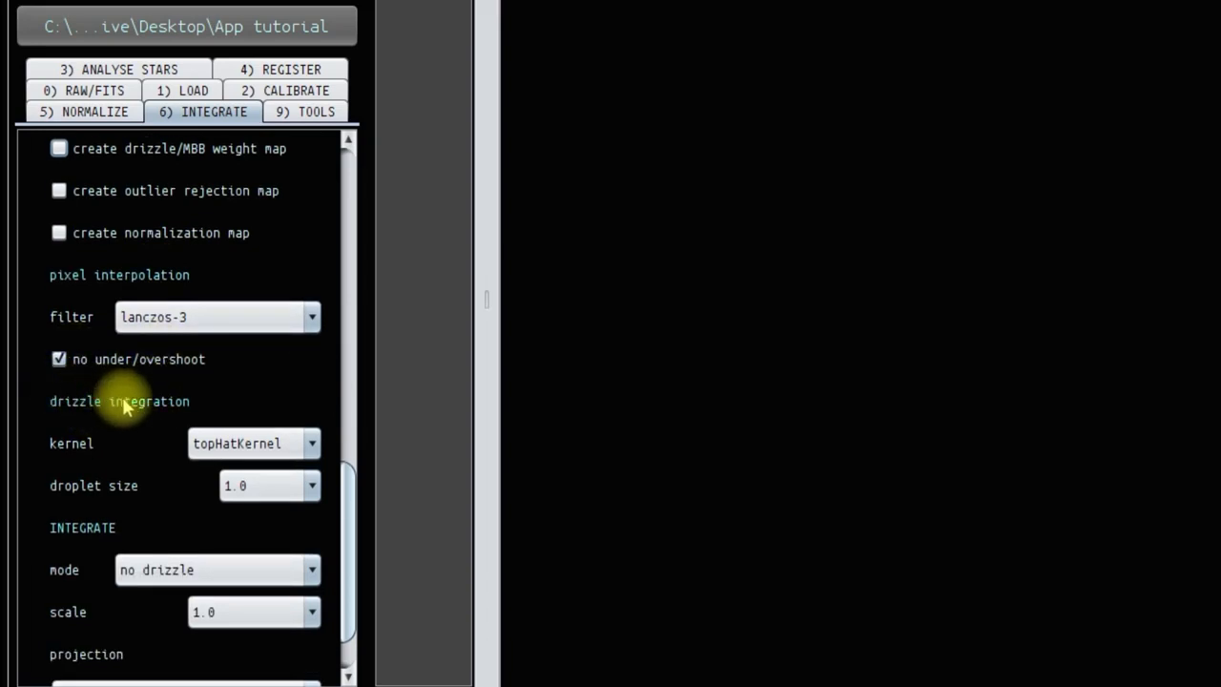
{"action": "scroll", "coordinate": [133, 420], "scroll_direction": "down", "scroll_amount": 2}
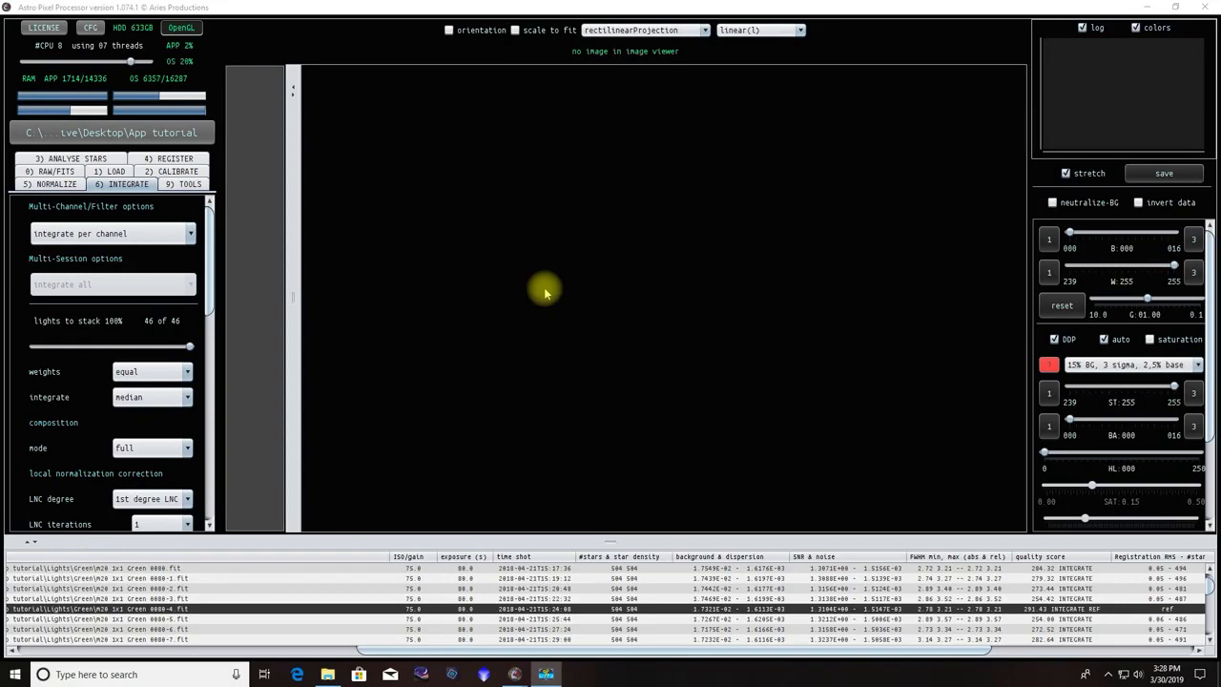
Find the red, green and blue integration frames at the end of the frame list and select the red integration
{"action": "left_click_drag", "start_coordinate": [1210, 585], "coordinate": [1207, 629]}
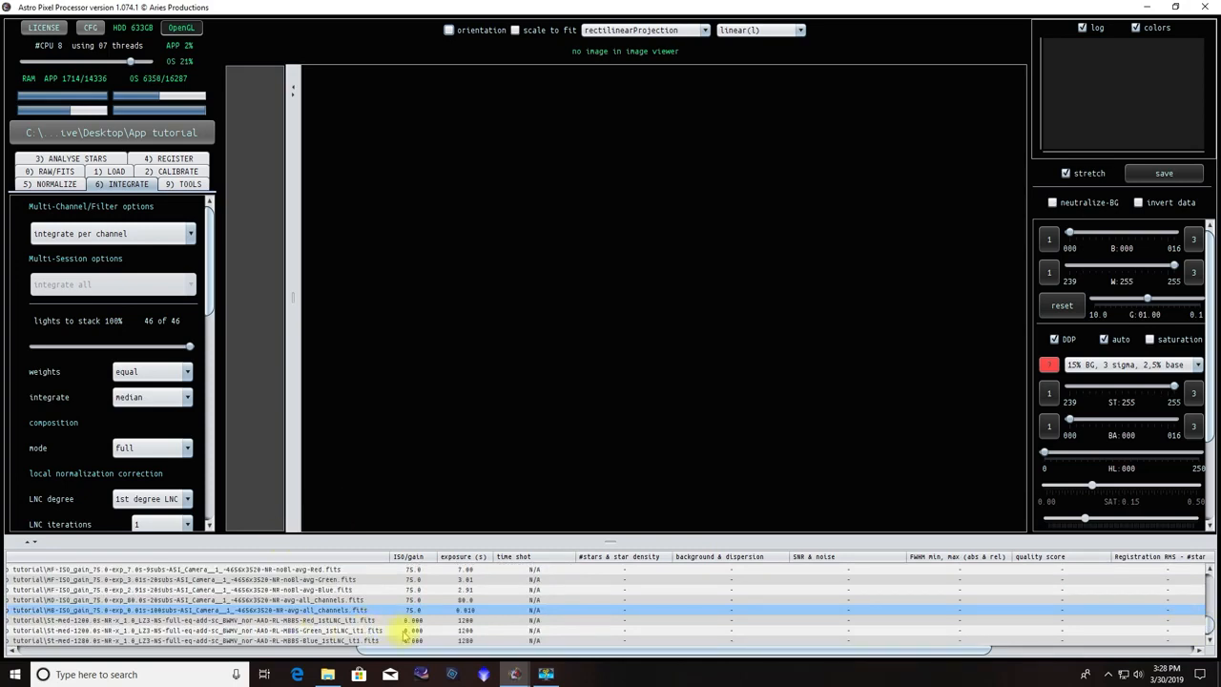
{"action": "left_click_drag", "start_coordinate": [384, 654], "coordinate": [14, 653]}
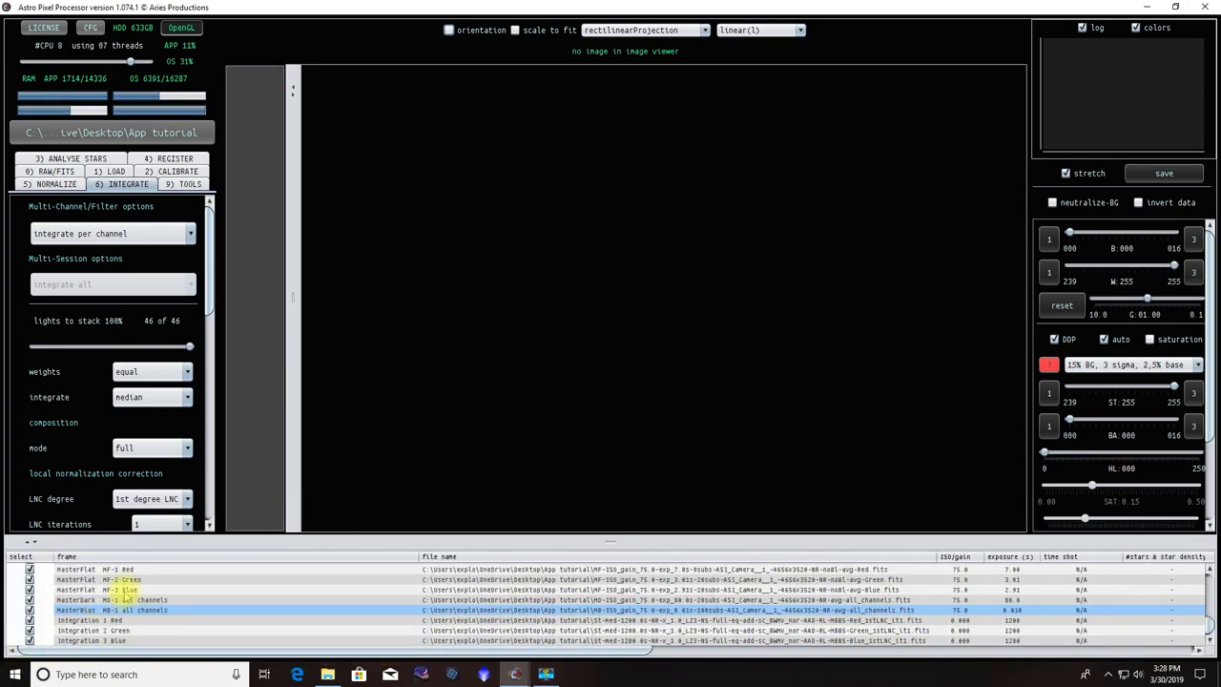
{"action": "left_click", "coordinate": [158, 622]}
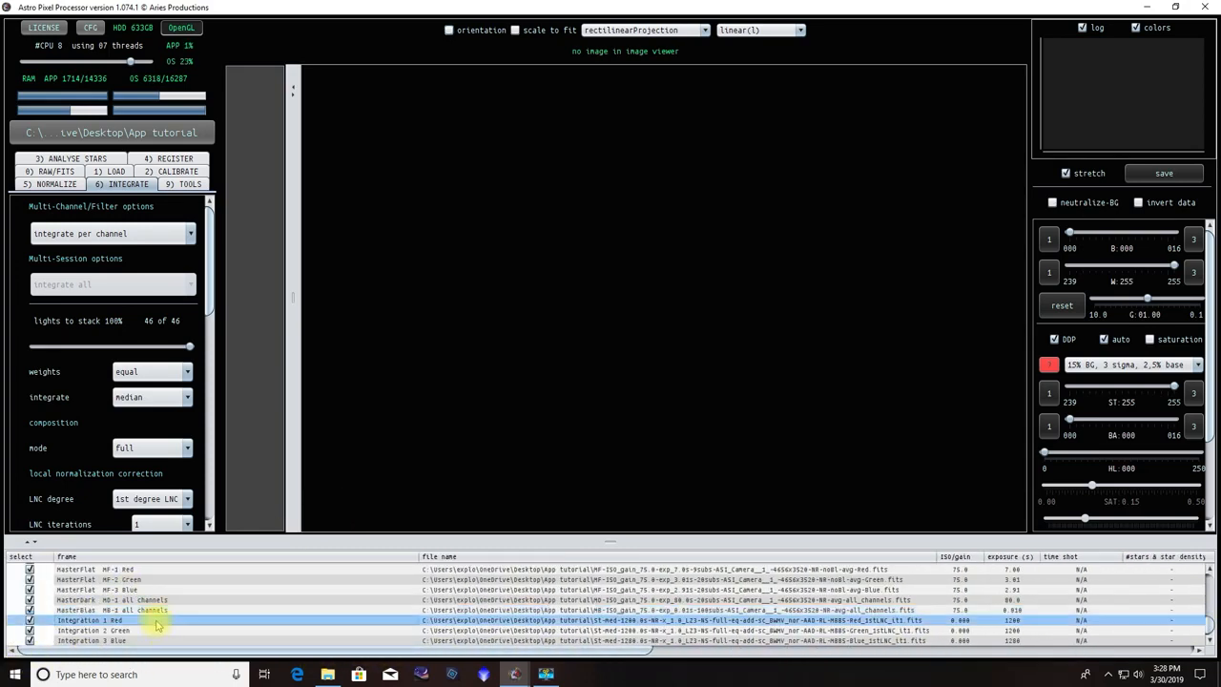
{"action": "left_click", "coordinate": [164, 632]}
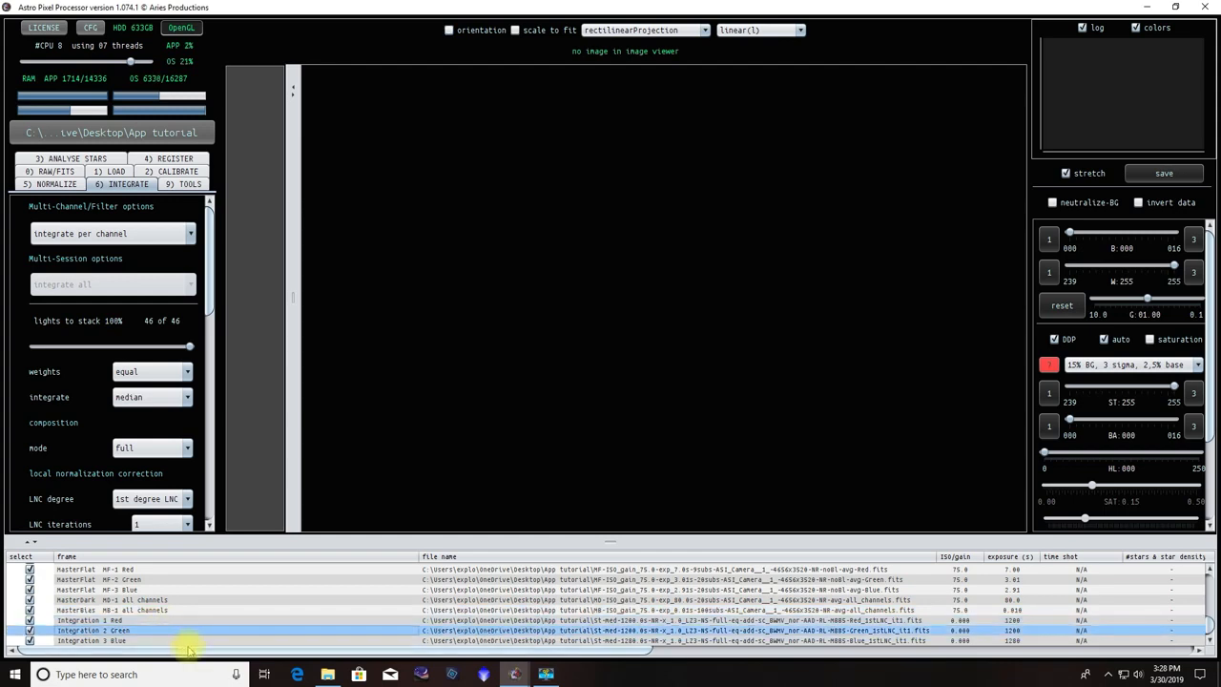
{"action": "left_click", "coordinate": [172, 641]}
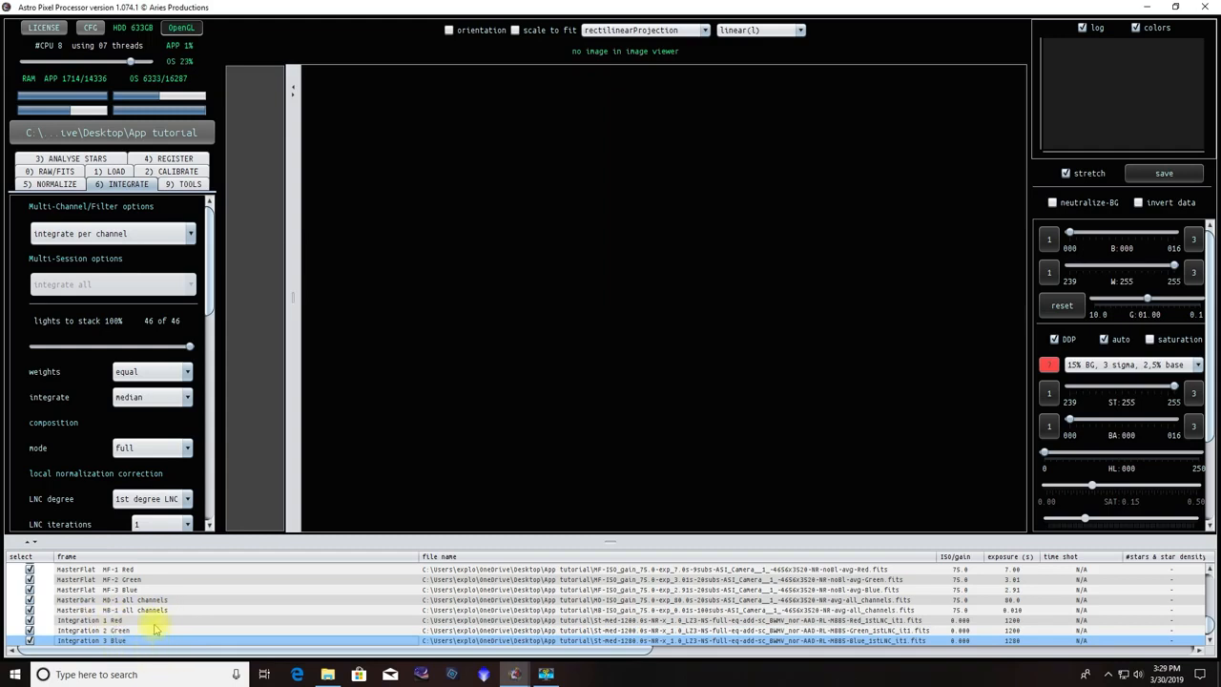
{"action": "left_click", "coordinate": [89, 620]}
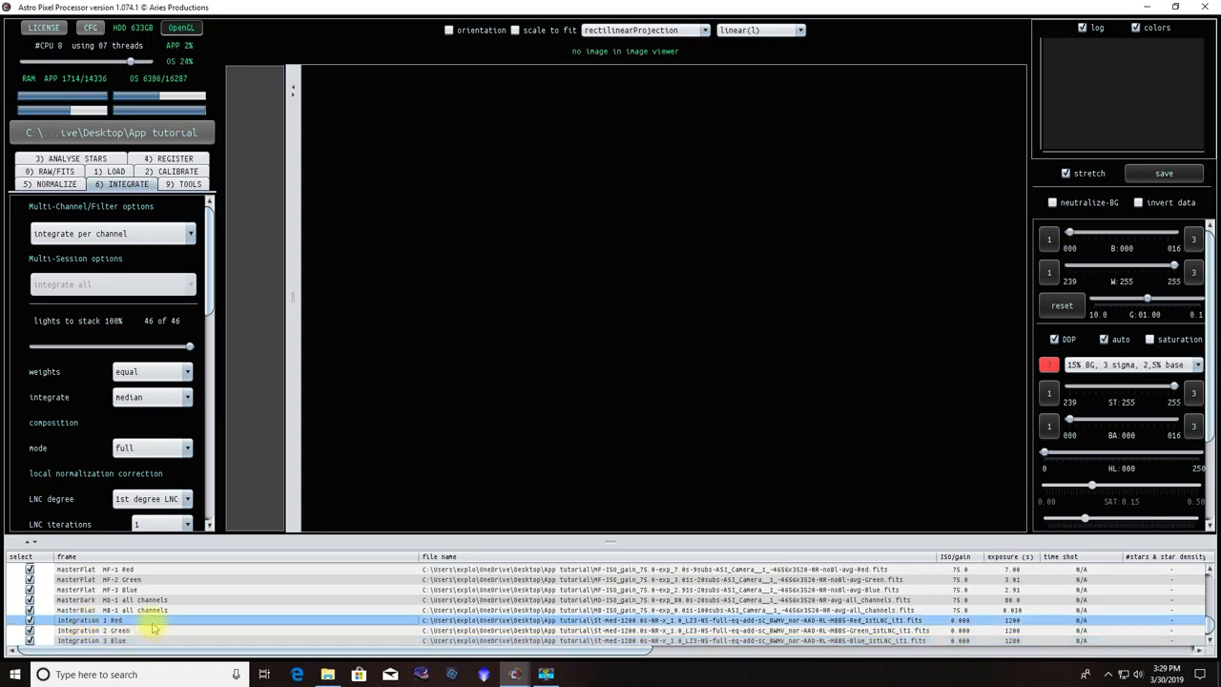